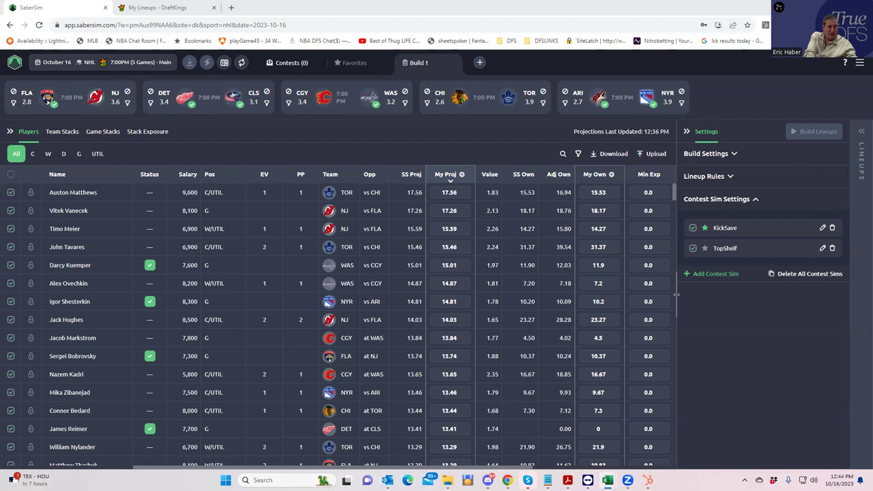
Switch to the NHLDK_Proj workbook in Excel, maximized, and review its fpts, pp$, EV Line and PP Line columns.
key("alt+Tab")
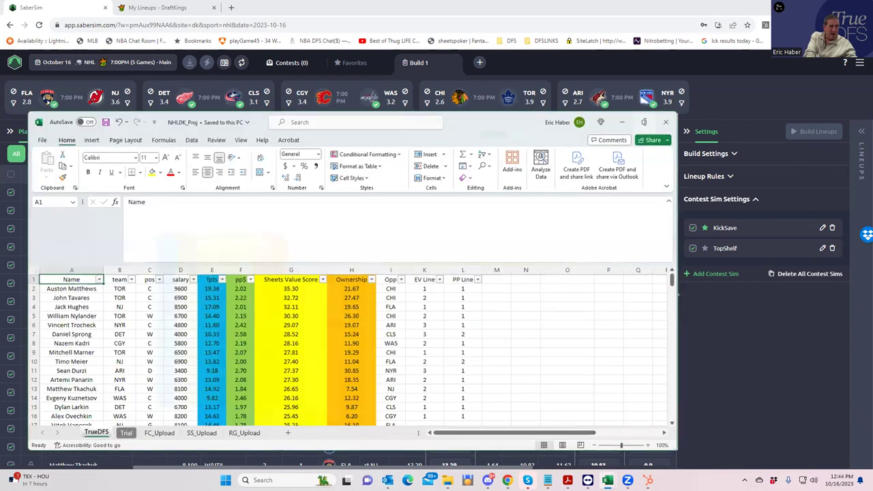
key("super+Up")
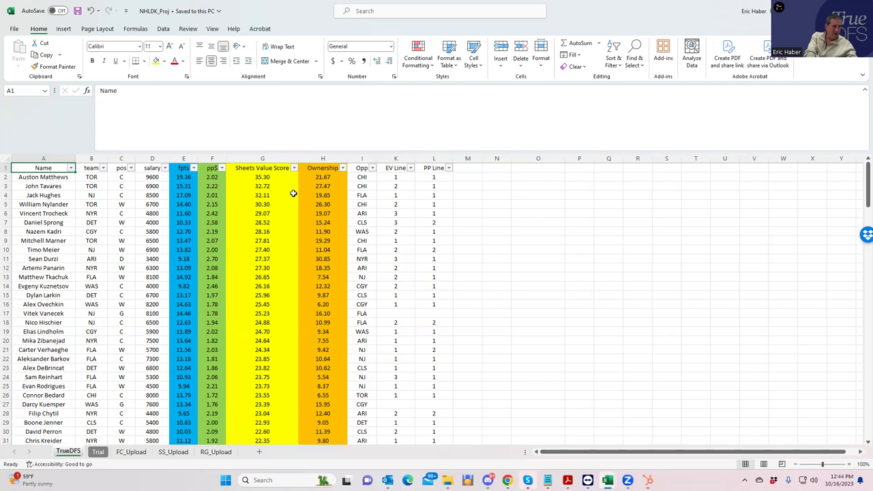
left_click(182, 178)
left_click(211, 178)
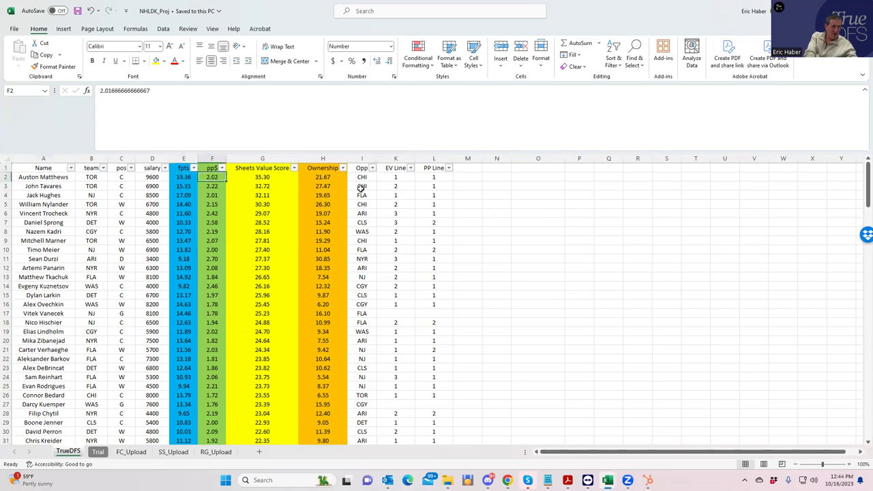
left_click(397, 158)
left_click(435, 159)
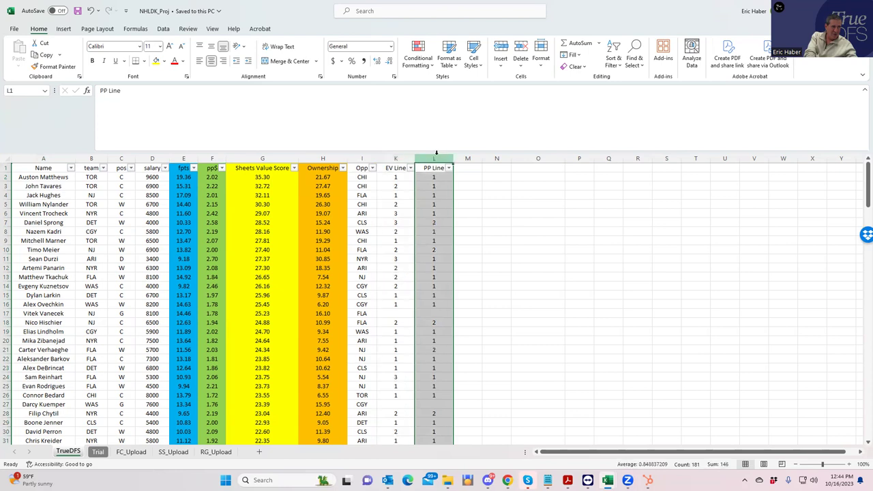
left_click(479, 202)
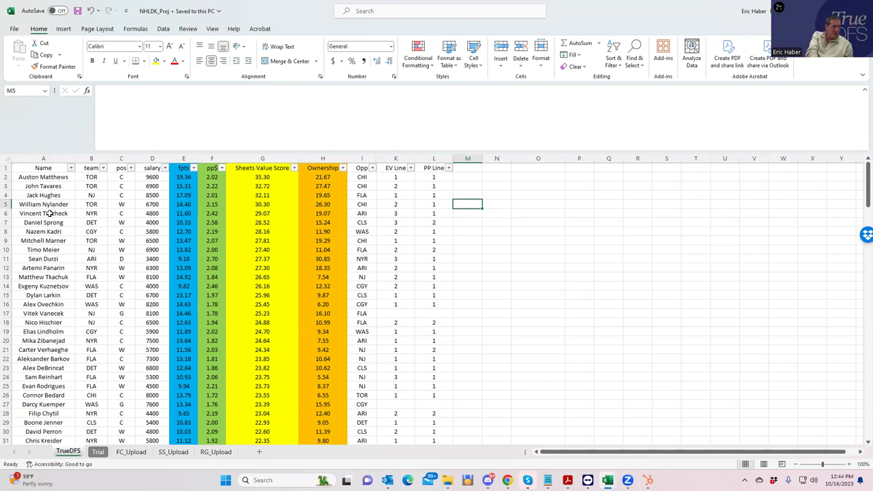
Examine the names, teams and EV lines of the highest-ranked players on the TrueDFS sheet.
left_click_drag(43, 176, 71, 224)
left_click_drag(71, 254, 61, 377)
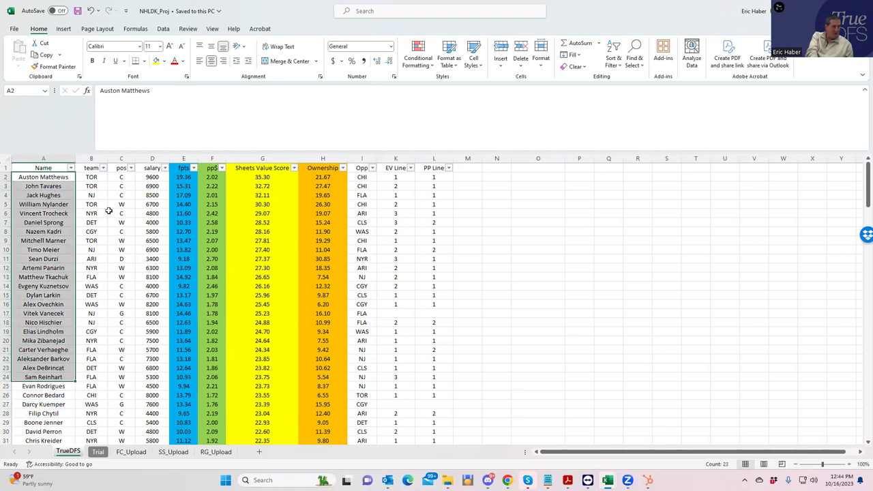
left_click_drag(92, 177, 91, 368)
left_click_drag(394, 179, 403, 369)
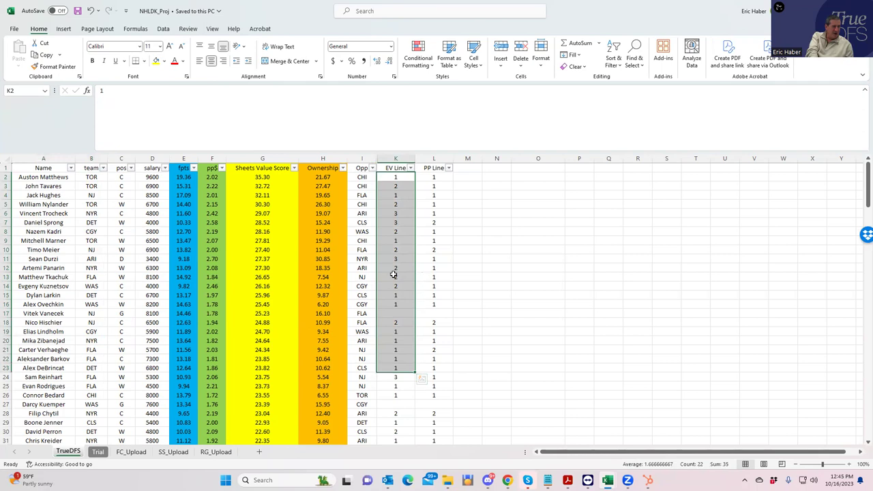
Examine the team entries of the TOR players in rows 2, 3, 5 and 9.
left_click(90, 178)
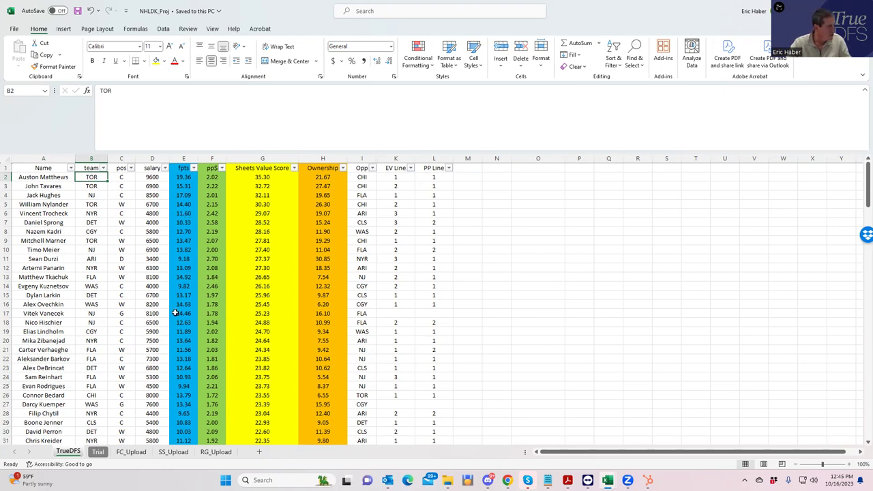
left_click(101, 204)
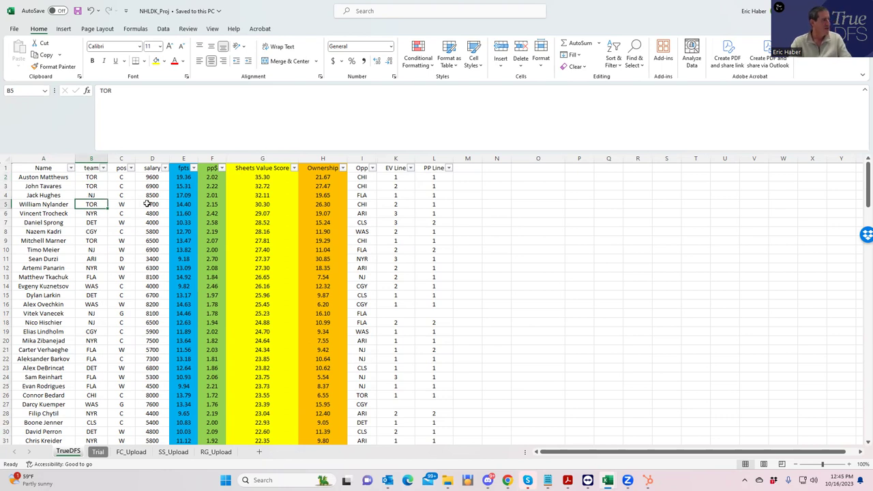
left_click(94, 241)
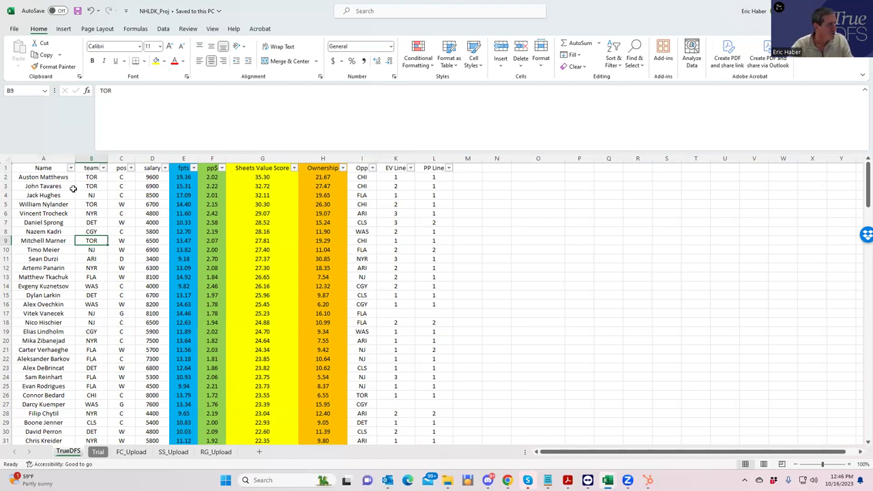
left_click(92, 178)
left_click(92, 188)
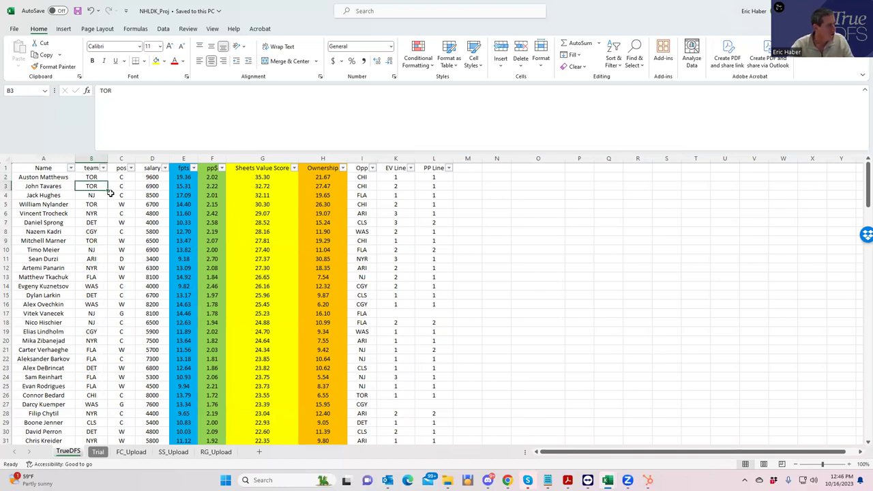
left_click(96, 205)
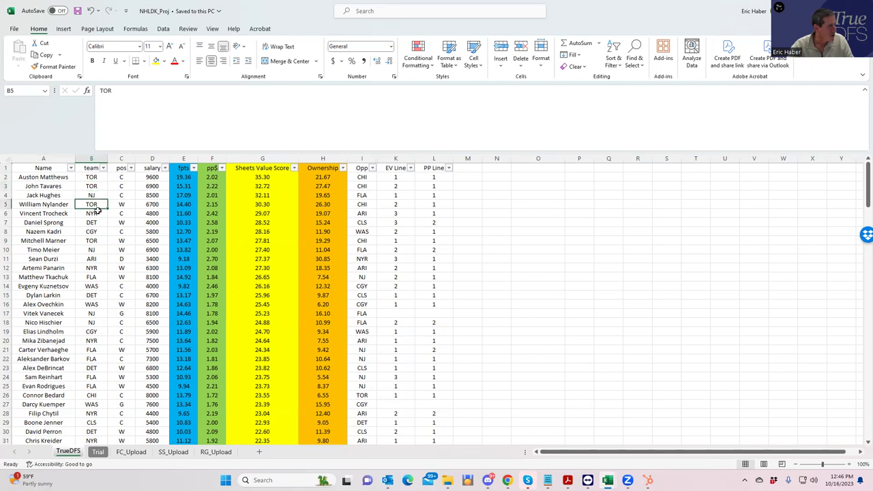
left_click(94, 239)
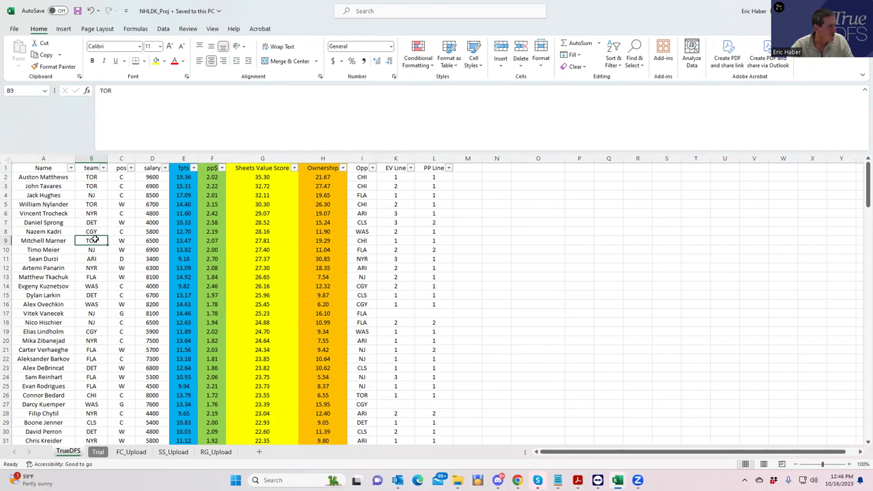
Compare the EV Line and PP Line assignments of the top TOR players to see which can be stacked together.
left_click(396, 239)
left_click(433, 240)
left_click(432, 204)
left_click(433, 176)
left_click(435, 195)
key("Down")
left_click(393, 178)
left_click(396, 205)
left_click(394, 188)
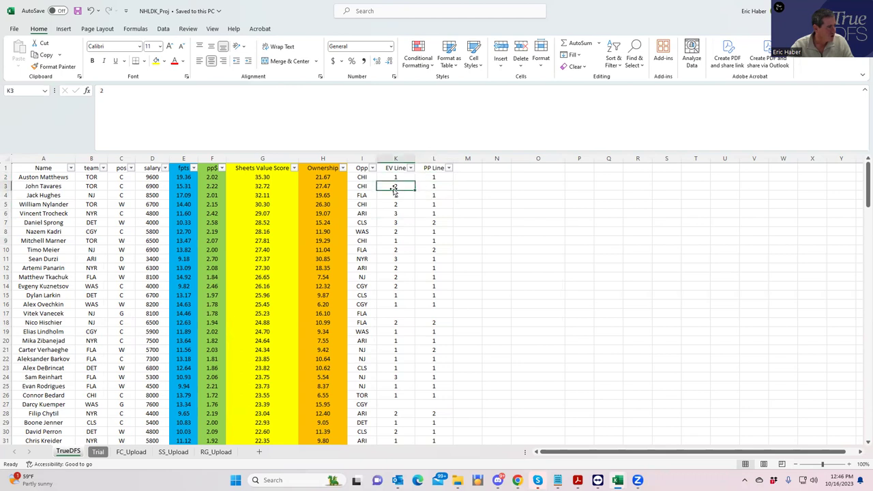
Compare the TOR players with other teams, examining the NYR players in rows 6, 12 and 20 and the row 6 salary.
left_click(96, 185)
left_click(94, 177)
left_click(99, 213)
left_click(102, 224)
left_click(99, 197)
left_click(152, 213)
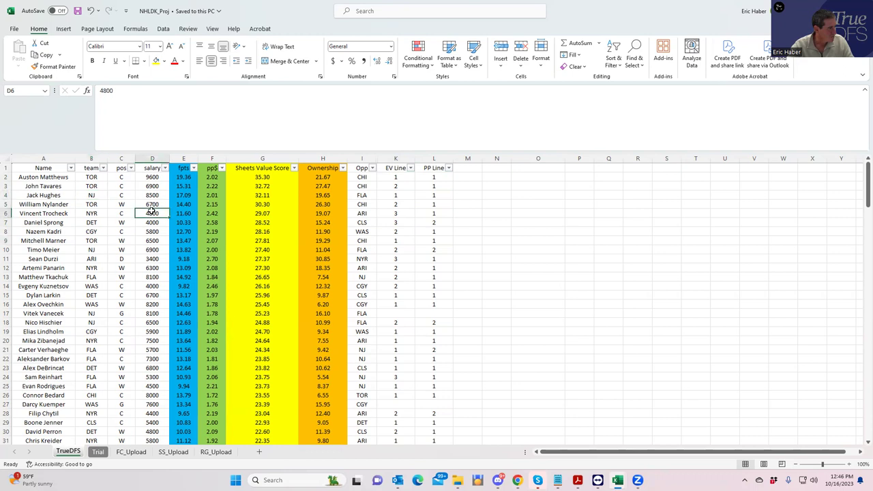
left_click(97, 212)
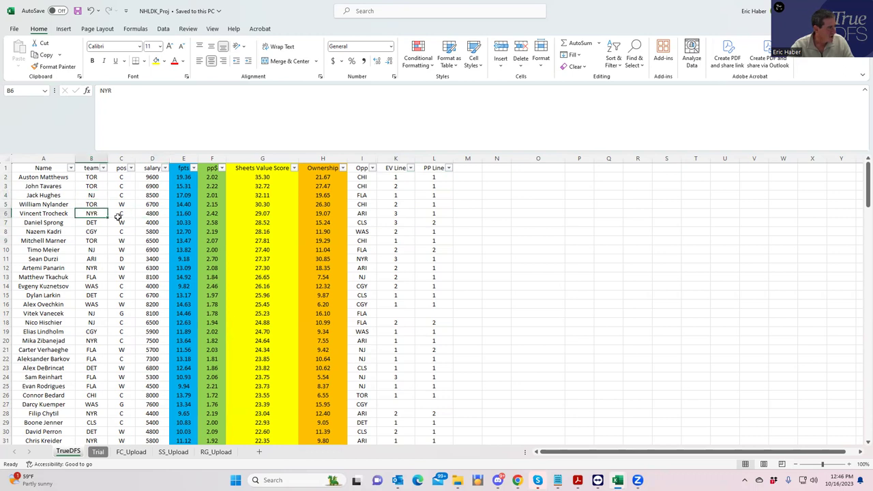
left_click(92, 268)
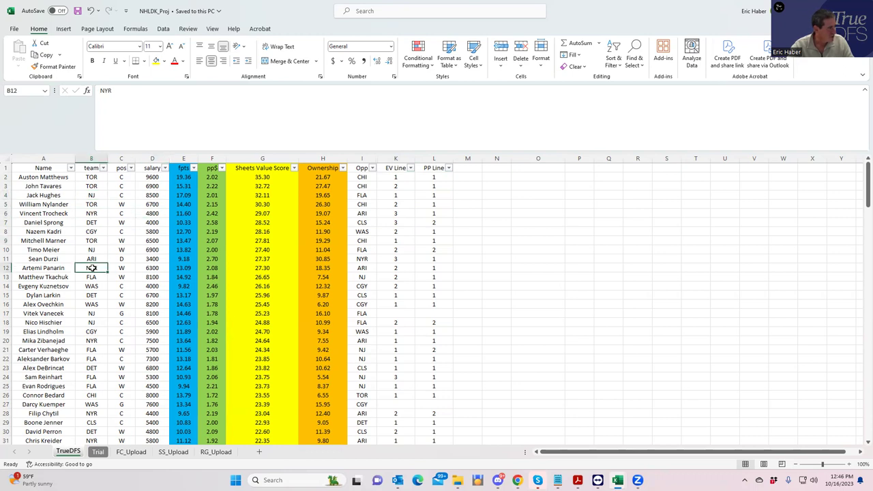
left_click(92, 340)
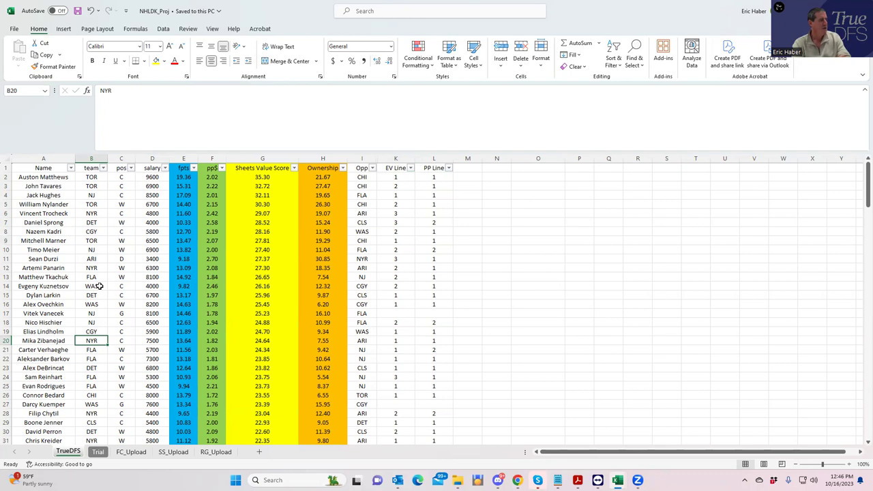
Examine the position, salary, EV and PP lines and Sheets Value Score of the DET winger in row 7.
left_click(156, 224)
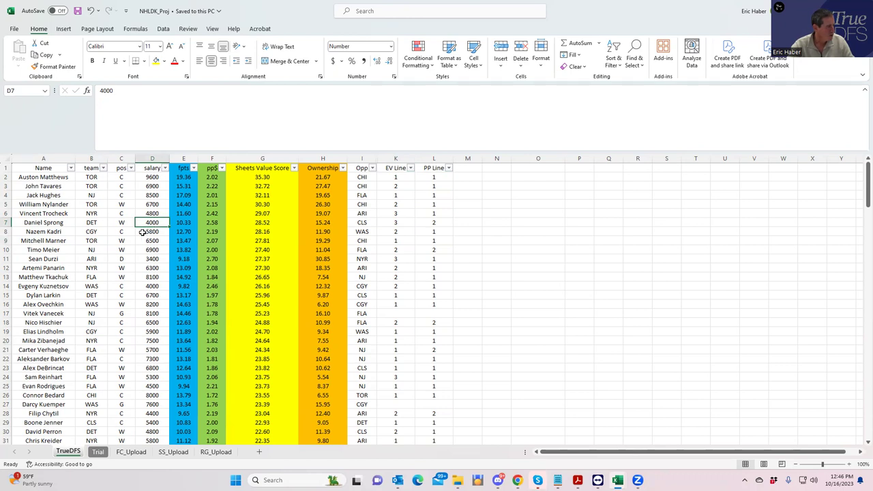
left_click(118, 219)
left_click(150, 222)
left_click(390, 222)
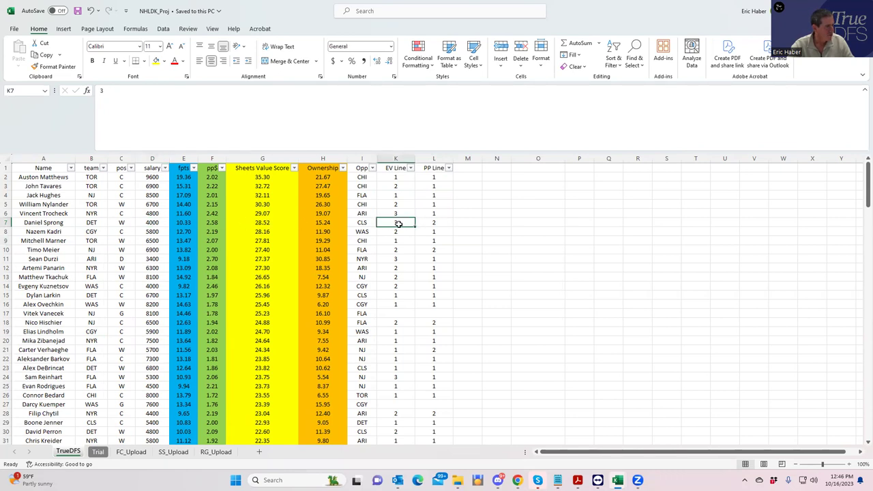
left_click(426, 223)
left_click(145, 223)
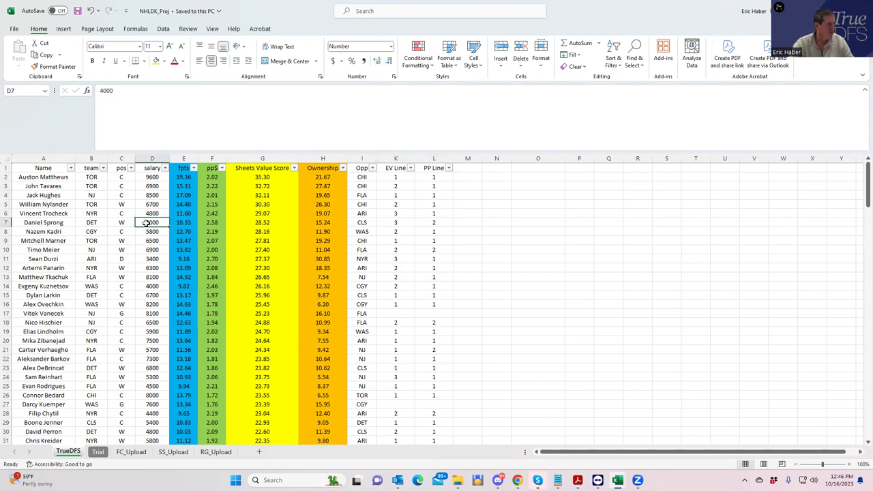
left_click(263, 222)
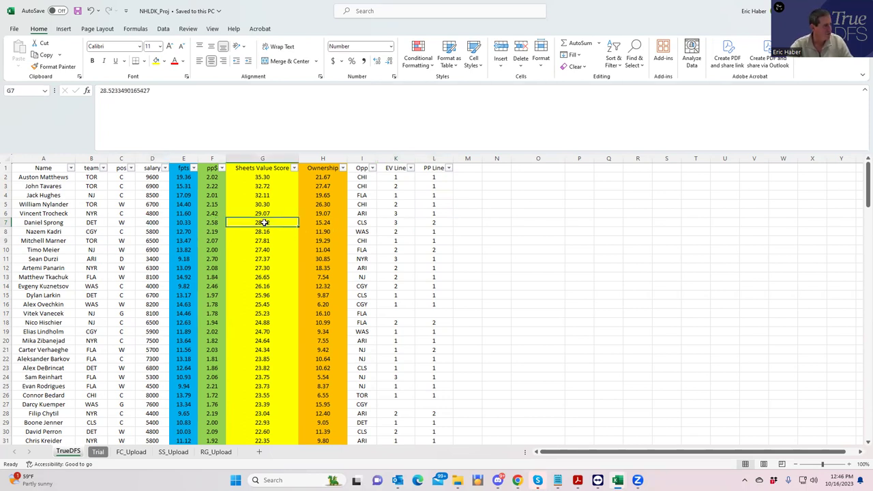
left_click(149, 223)
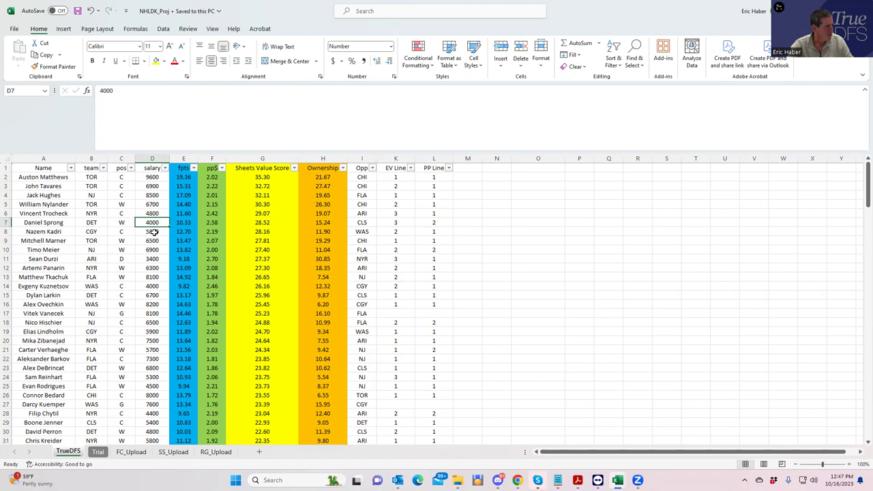
Examine the team, position, salary, ownership and Sheets Value Score of the ARI defenseman in row 11.
left_click(156, 259)
left_click(89, 260)
left_click(119, 260)
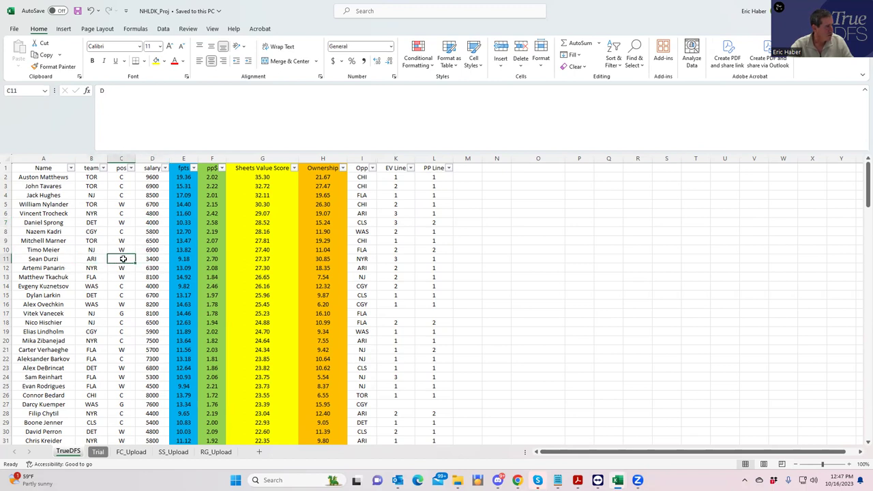
left_click(323, 260)
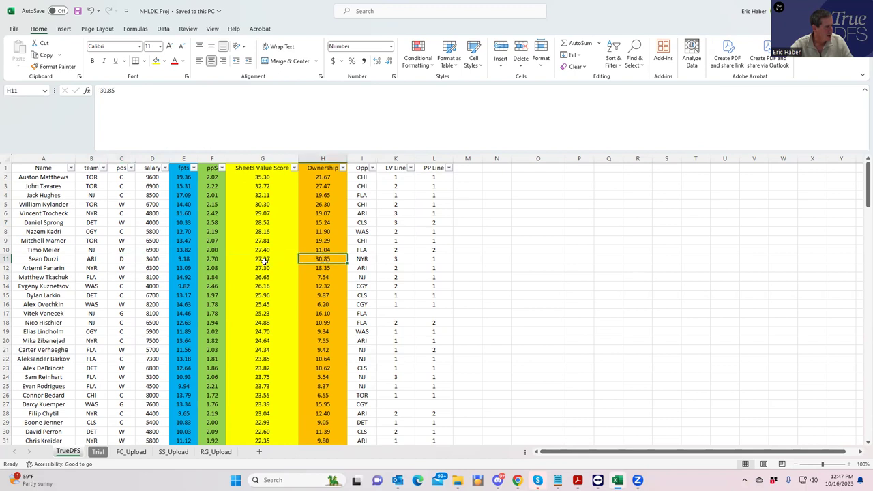
left_click(155, 259)
left_click(258, 260)
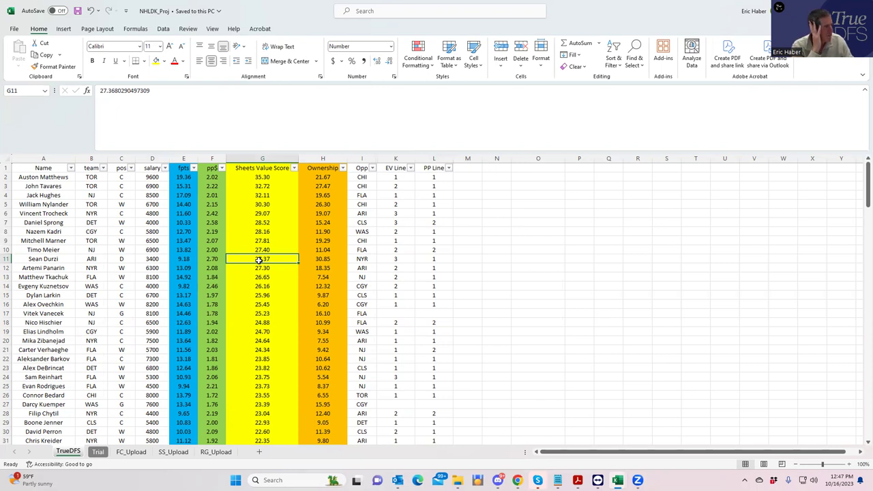
left_click(144, 259)
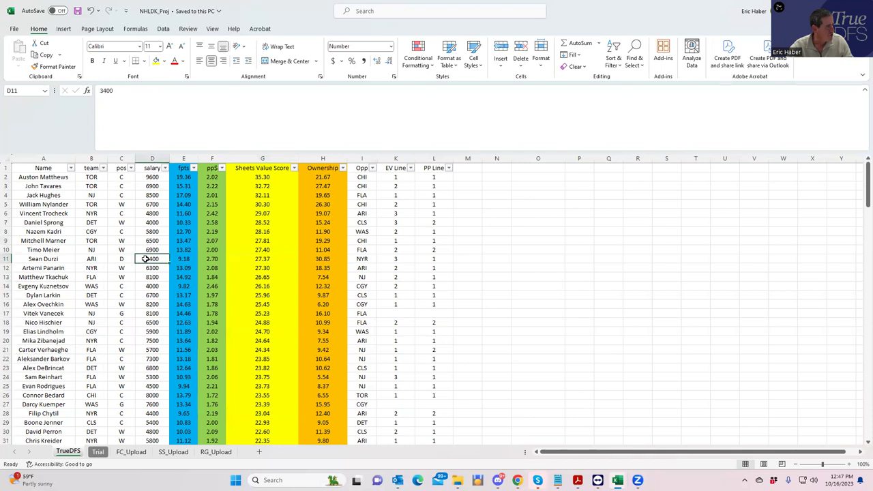
Compare the salaries of the NJ players in rows 4, 10, 17 and 18 with the ARI defenseman's.
left_click(93, 196)
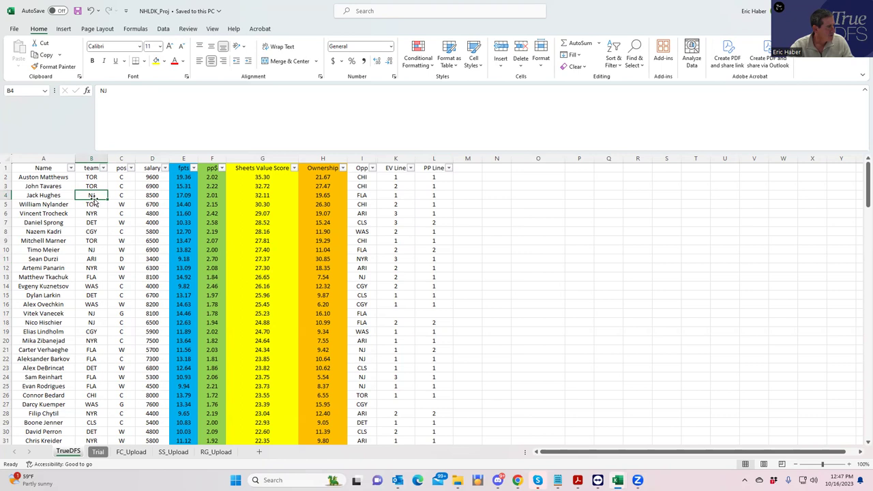
left_click(153, 196)
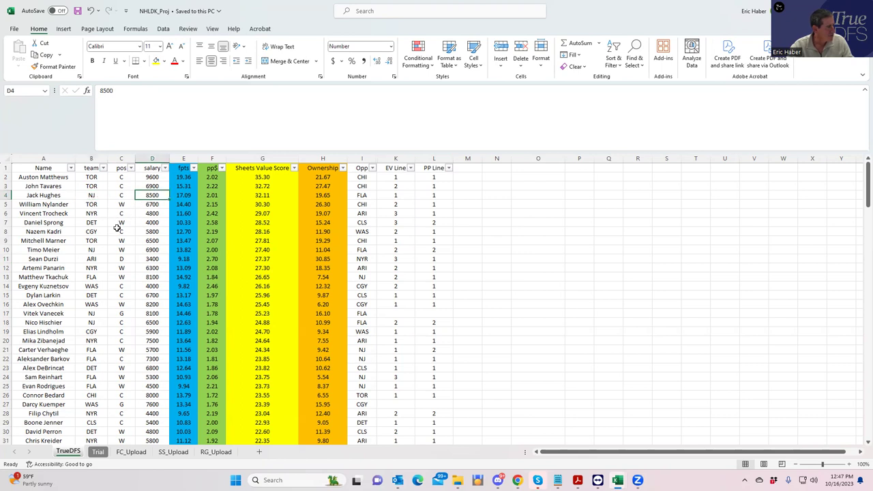
left_click(102, 258)
left_click(152, 257)
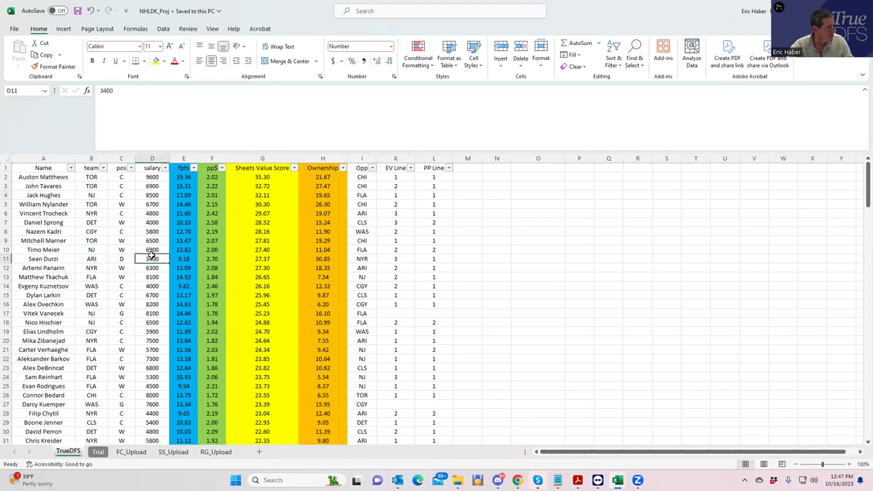
left_click(152, 251)
left_click(152, 314)
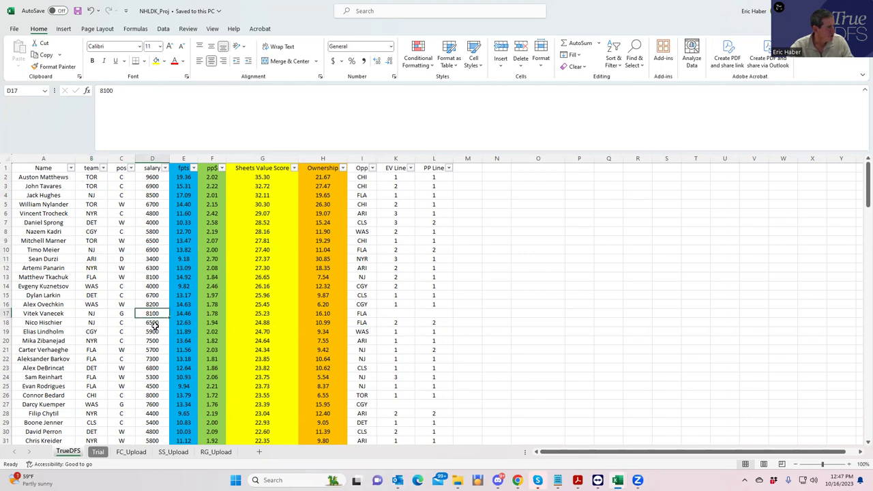
left_click(157, 324)
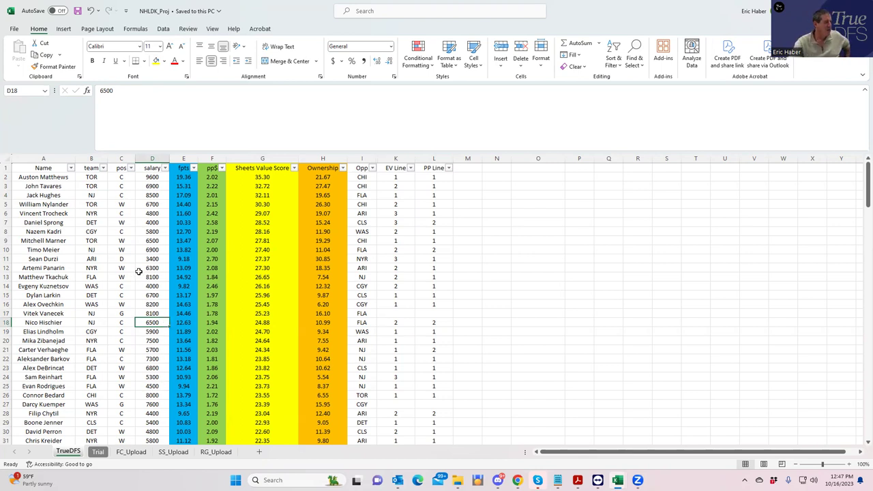
Compare the team entries of the low-salary value players in rows 7 and 11.
left_click(94, 259)
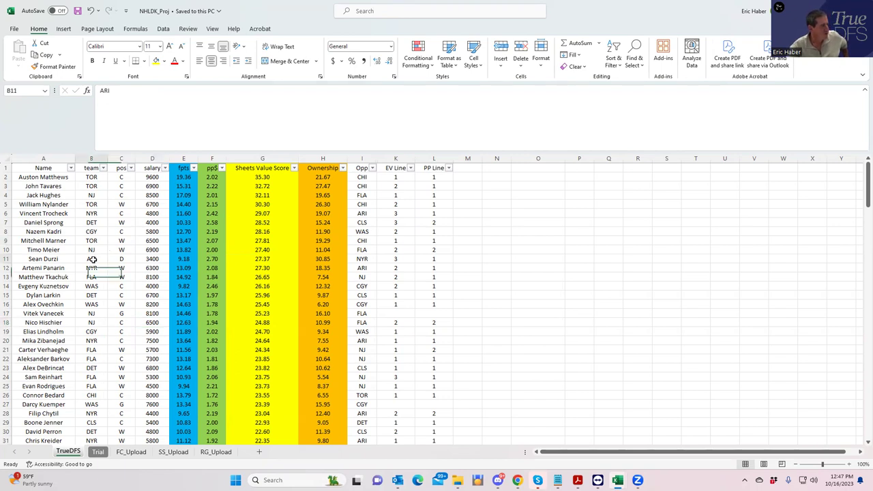
left_click(93, 225)
left_click(94, 259)
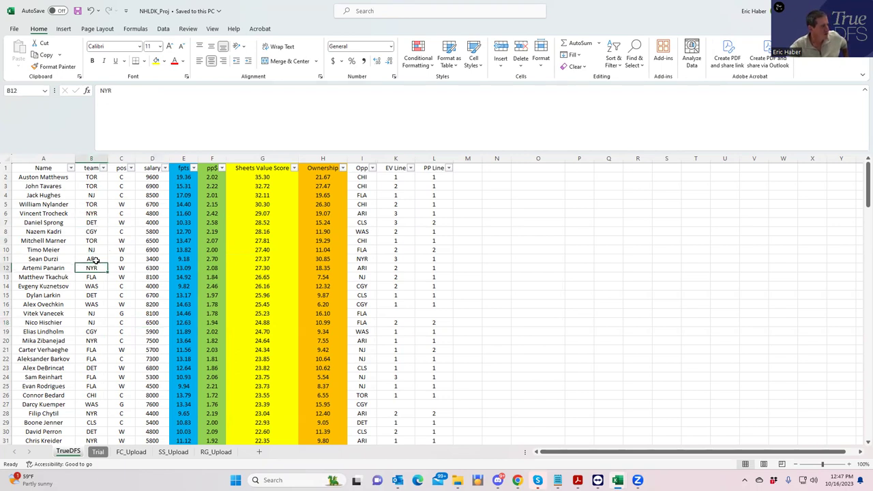
double_click(94, 224)
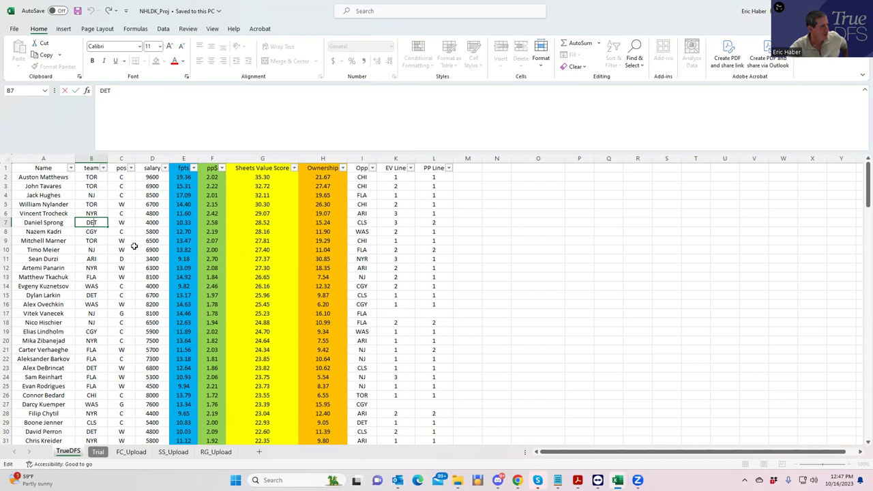
Compare the team and salary entries of the DET players in rows 7, 15 and 23, plus row 23's EV line.
left_click_drag(123, 242, 147, 251)
left_click(146, 222)
left_click(90, 222)
left_click(93, 294)
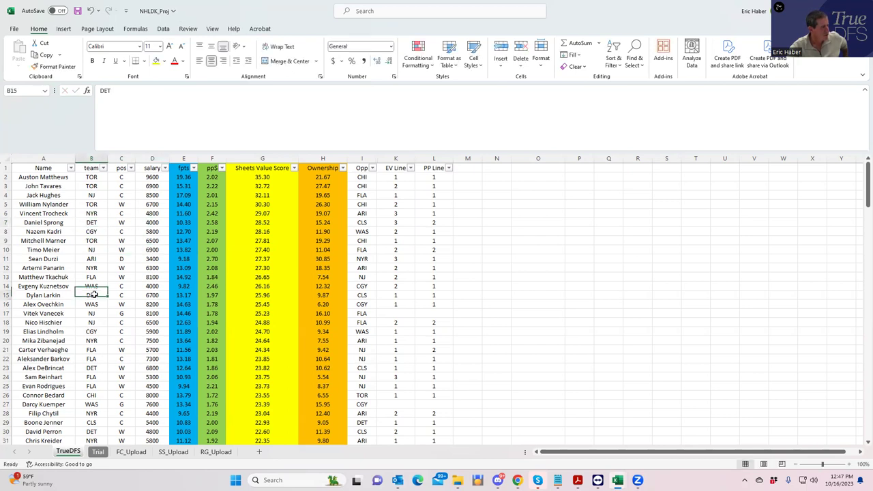
left_click(148, 296)
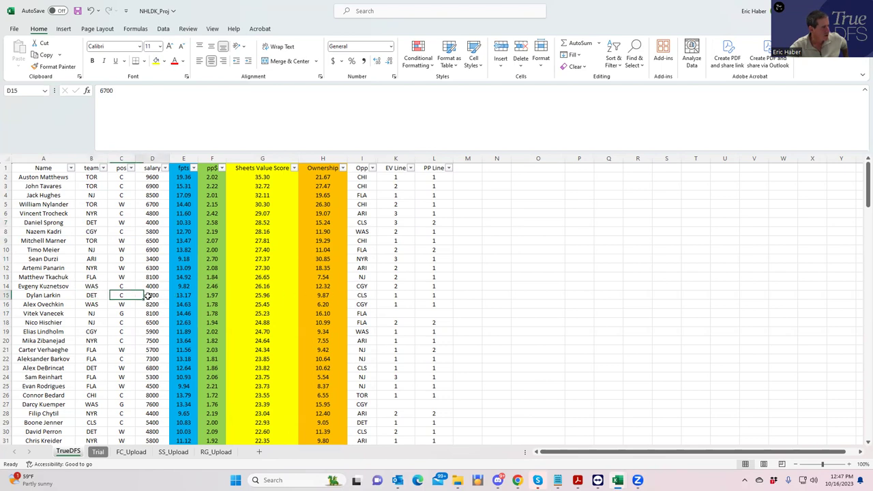
left_click(89, 368)
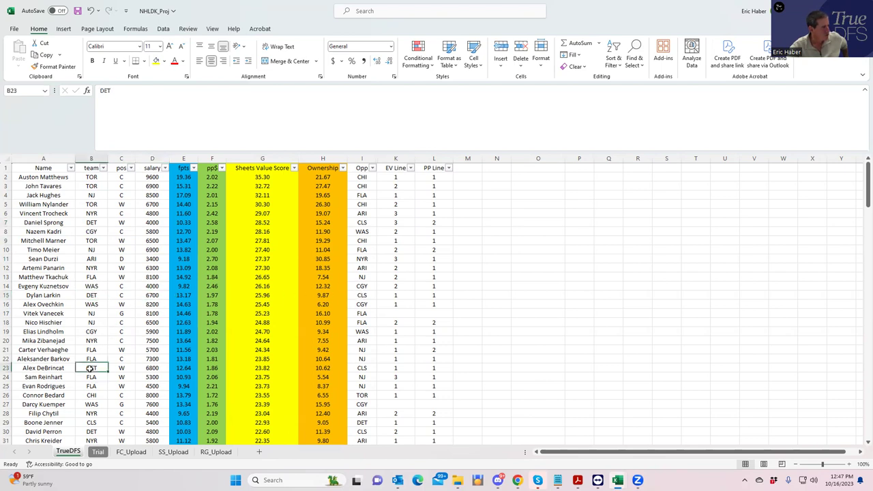
left_click(149, 368)
double_click(149, 368)
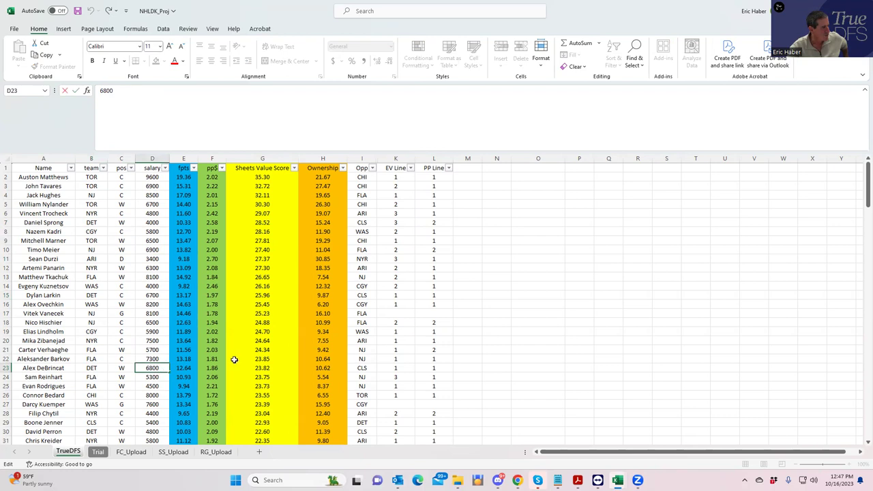
left_click(397, 366)
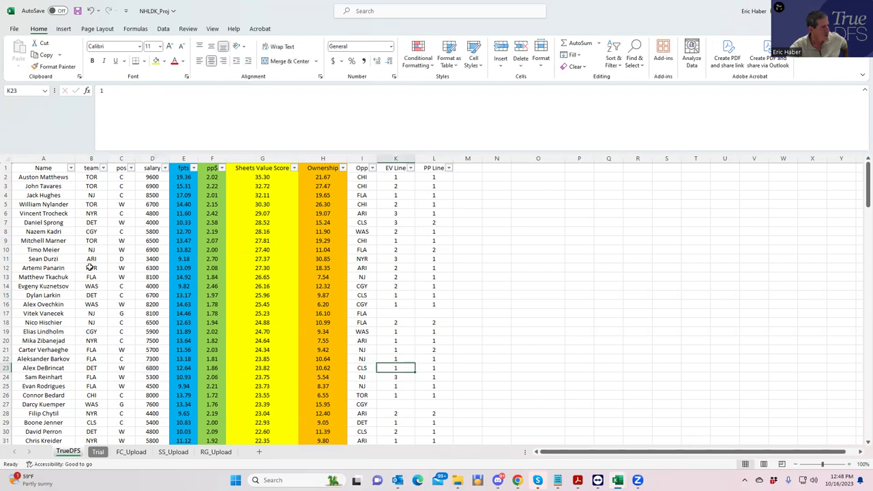
Check the DET winger's salary in row 7 and the ARI defenseman's team in row 11 against the players further down.
left_click(92, 223)
left_click(149, 222)
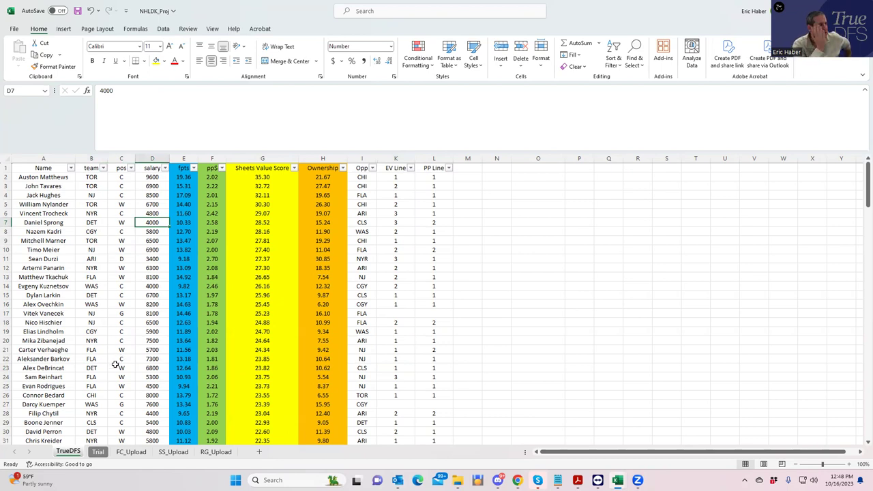
left_click(97, 258)
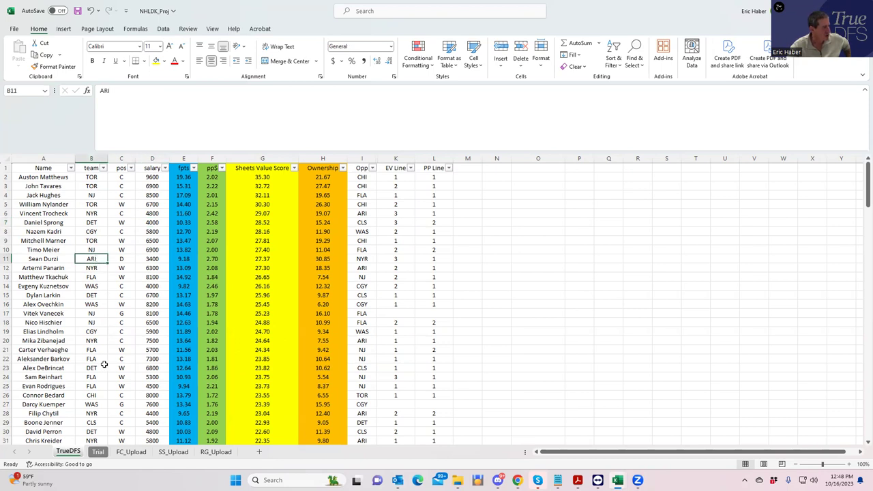
scroll(107, 413, "down", 3)
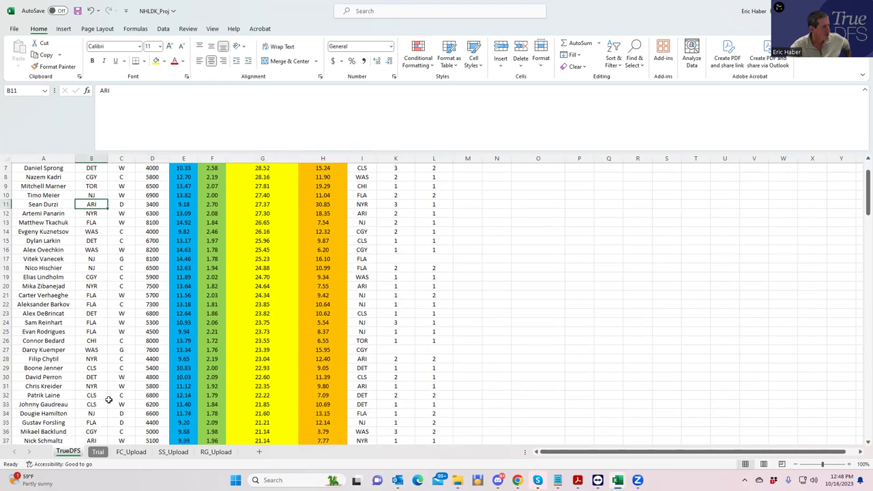
scroll(108, 382, "up", 3)
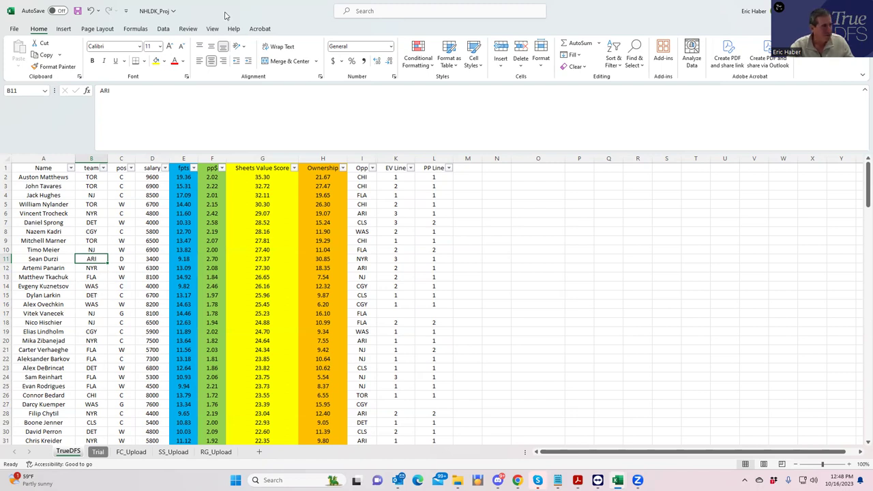
Switch to the DraftKings NHL Classic lineup editor, then return to the projection spreadsheet in a smaller window over it.
key("alt+Tab")
left_click(175, 7)
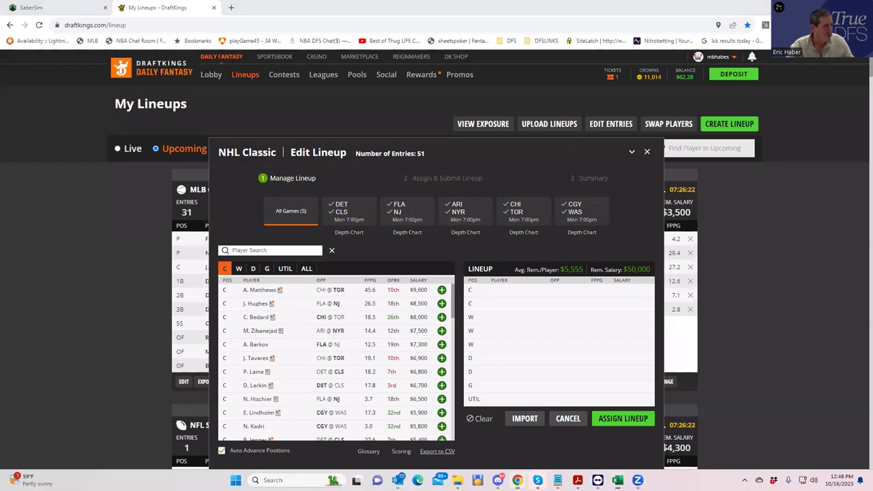
key("alt+Tab")
Examine the salaries of the goalies in the projection list, including the NJ goalie in row 17 and WAS goalie in row 27.
scroll(260, 320, "down", 1)
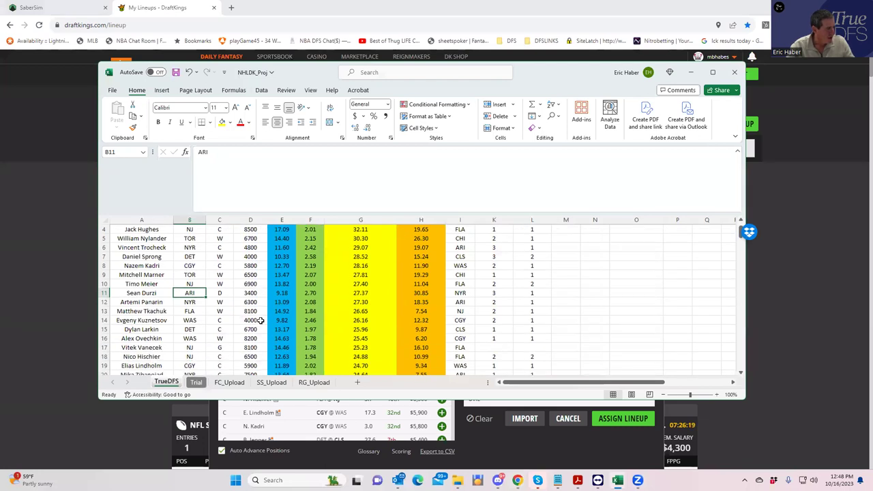
scroll(260, 320, "up", 1)
scroll(260, 320, "down", 2)
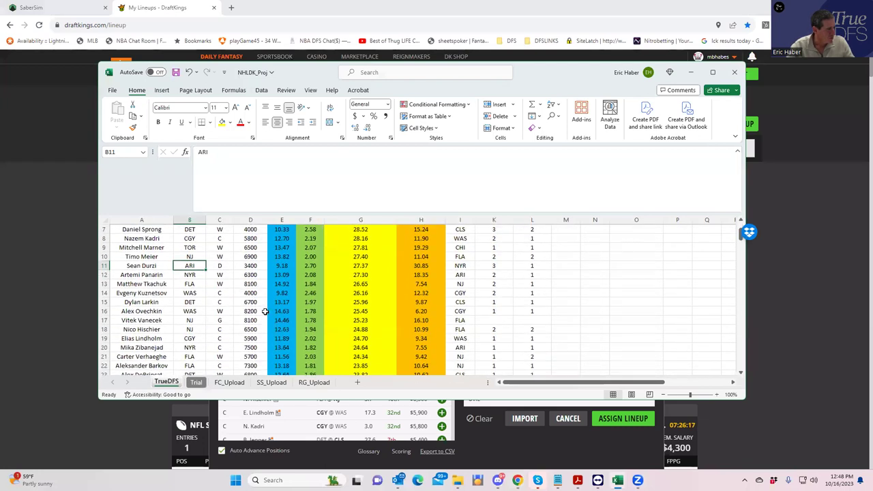
left_click(258, 320)
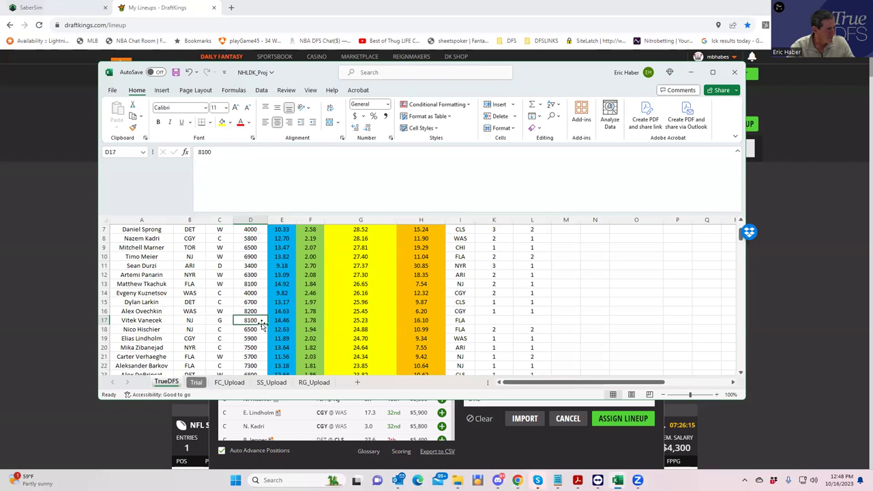
scroll(246, 344, "down", 2)
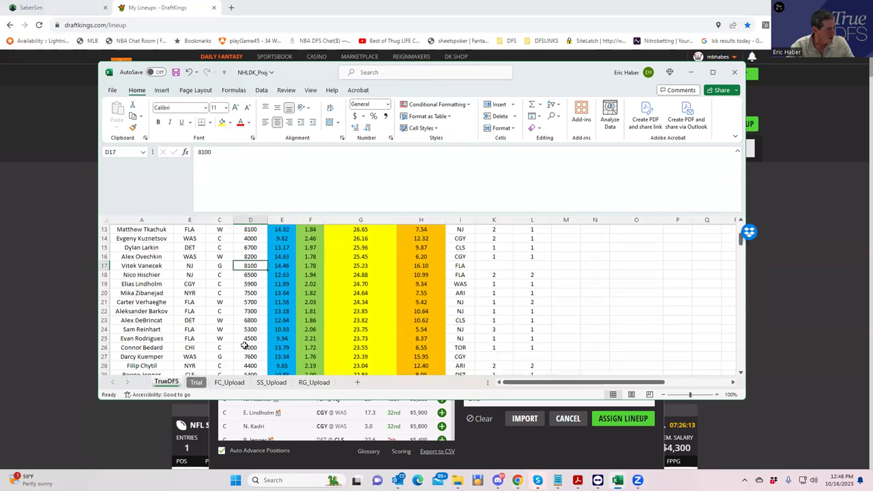
left_click(253, 356)
scroll(316, 352, "down", 2)
scroll(315, 352, "down", 5)
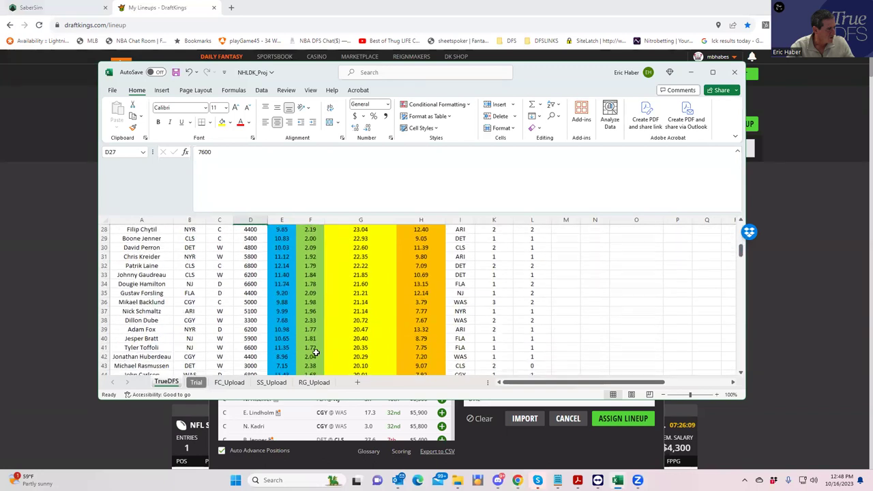
scroll(301, 348, "down", 2)
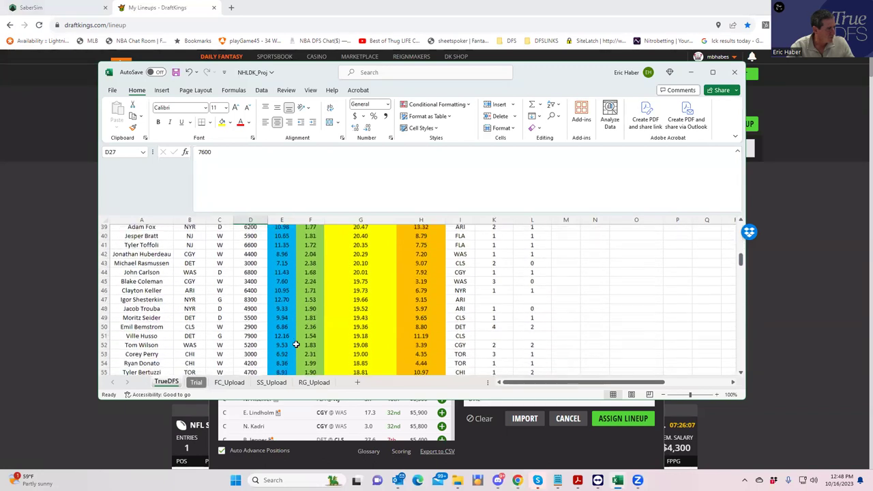
scroll(295, 344, "up", 2)
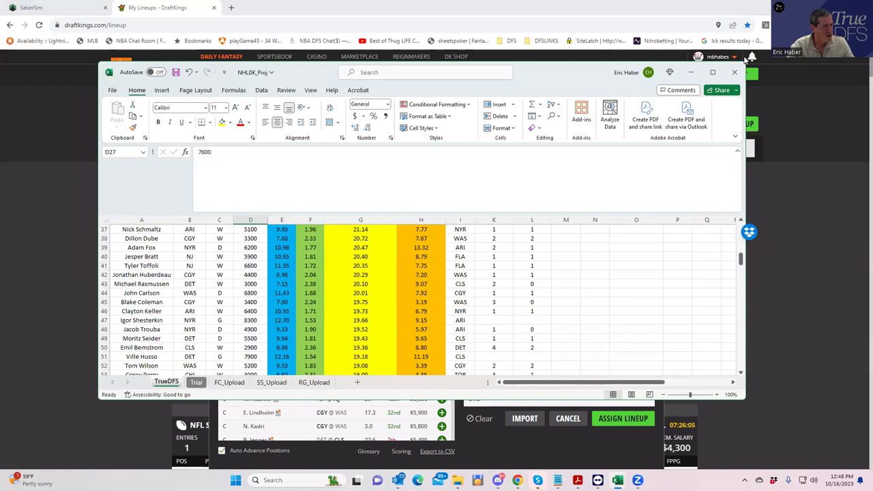
Switch to the DraftKings lineup editor, search the players for "kue" and add WAS goalie D. Kuemper to the lineup.
left_click(691, 71)
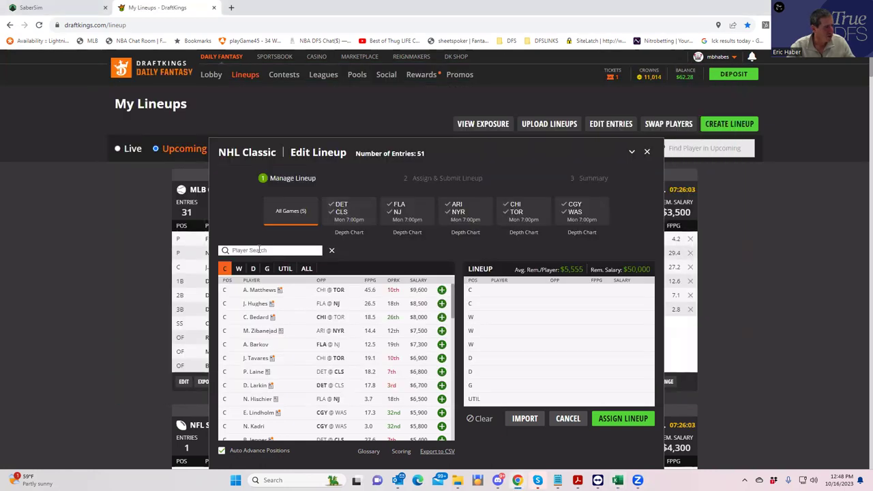
type("kue")
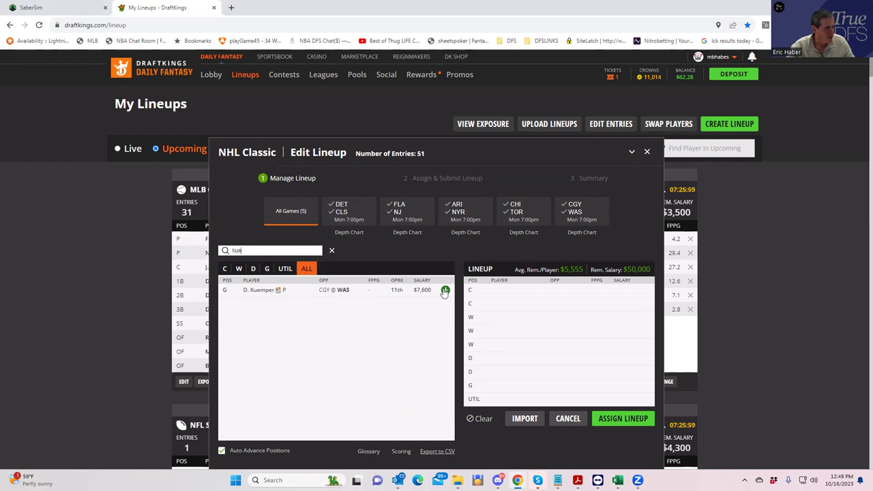
left_click(444, 290)
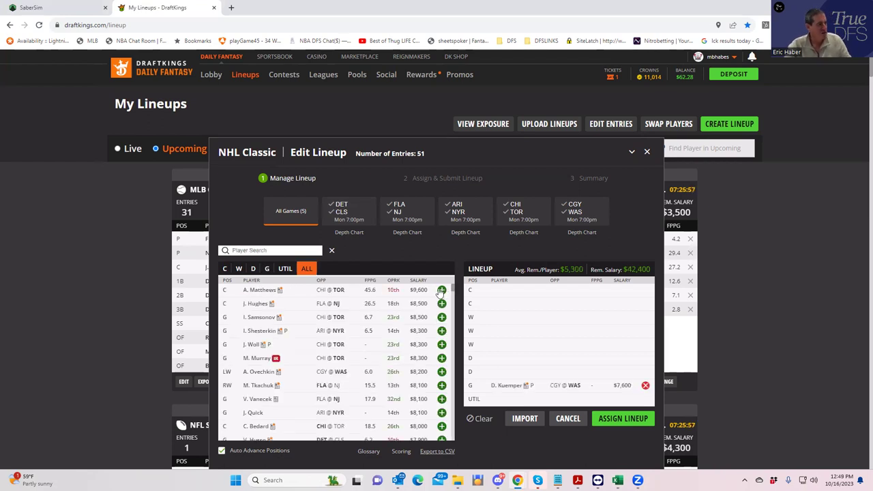
Filter the DraftKings player pool to TOR and check the TOR players in rows 2 and 3 of the projection spreadsheet.
left_click(523, 217)
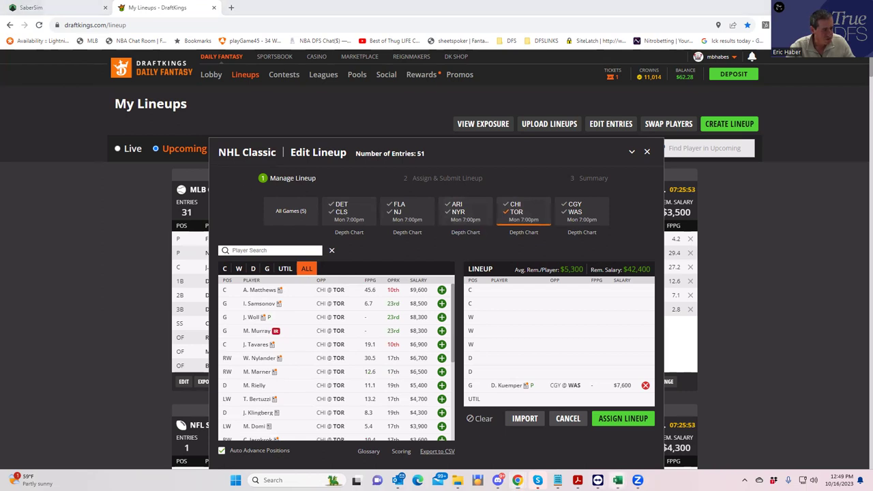
mouse_move(618, 480)
left_click(716, 435)
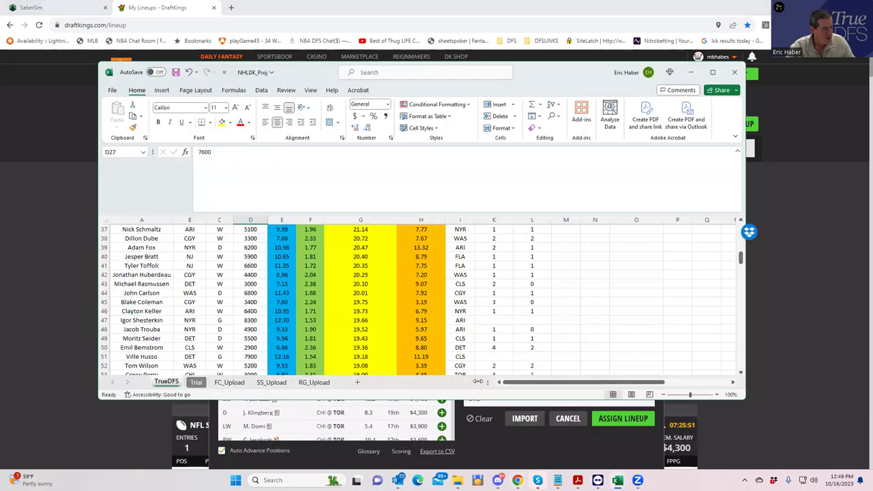
left_click_drag(740, 258, 553, 247)
left_click(184, 240)
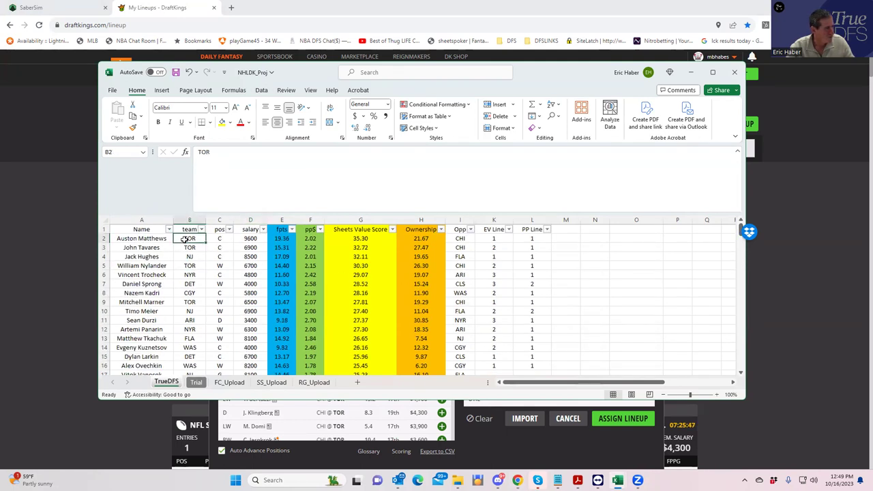
left_click(190, 249)
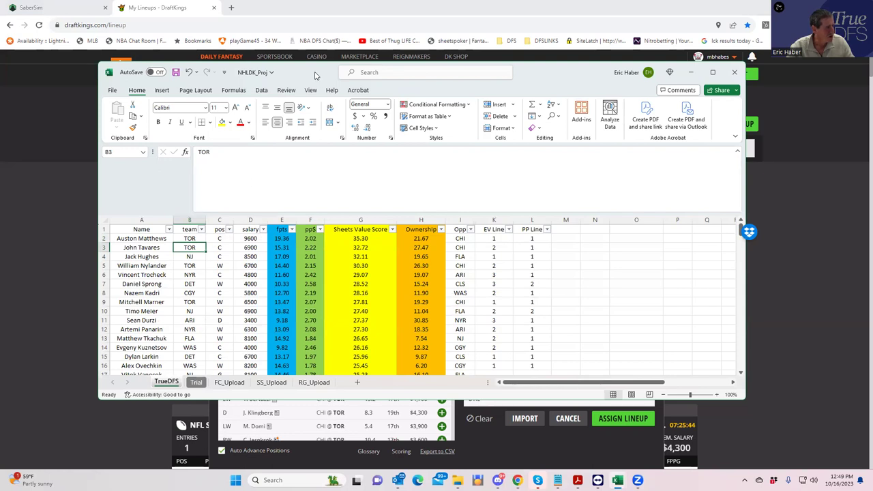
In the DraftKings lineup, add TOR centers A. Matthews and J. Tavares and TOR wingers W. Nylander and M. Marner.
key("alt+Tab")
left_click(445, 290)
left_click(225, 269)
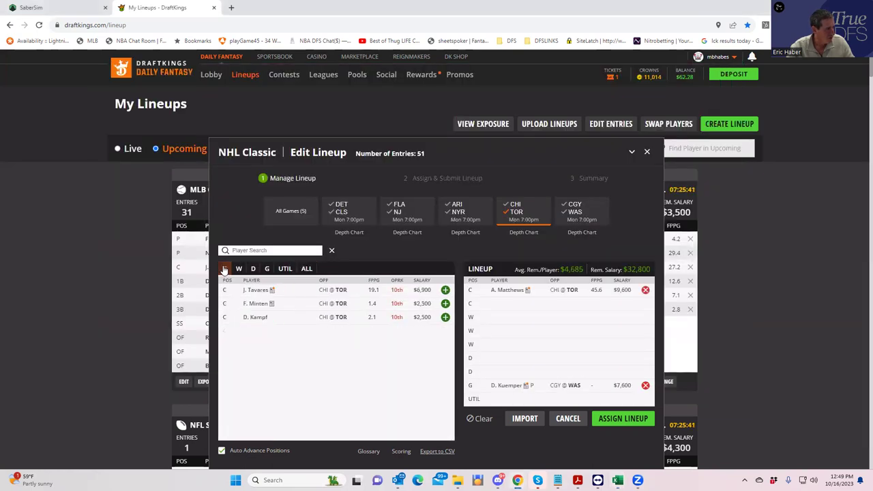
left_click(445, 290)
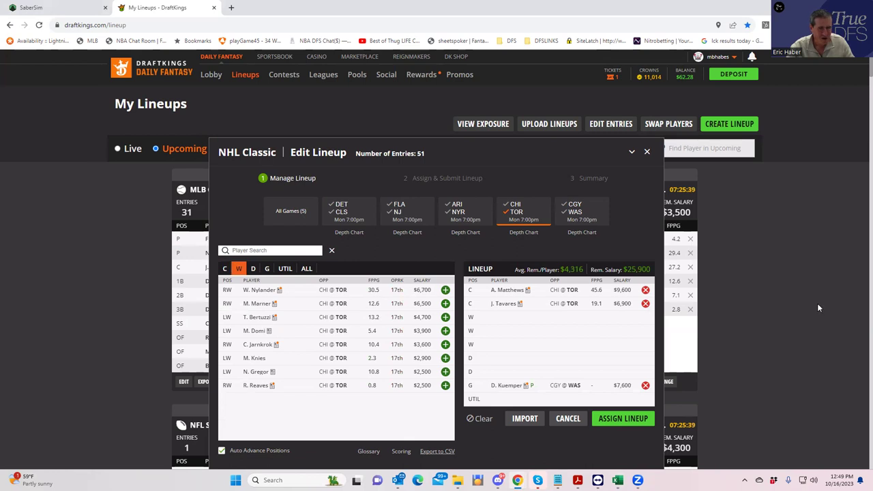
left_click(445, 290)
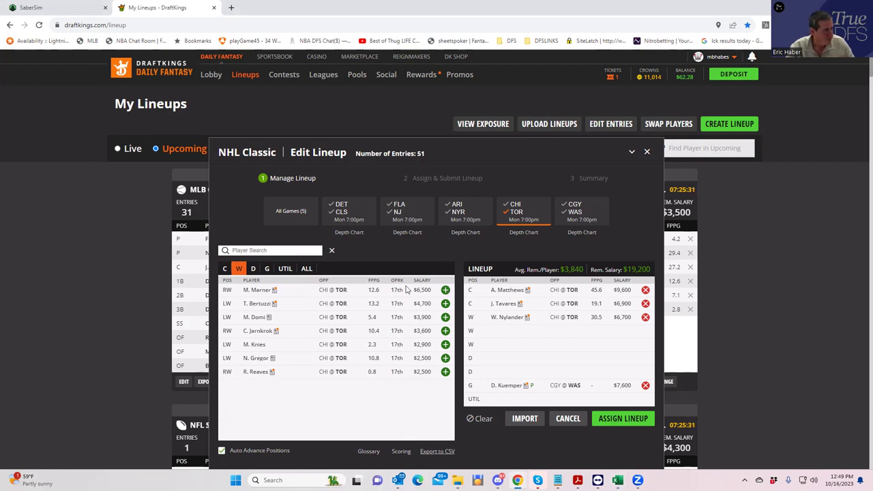
left_click(444, 289)
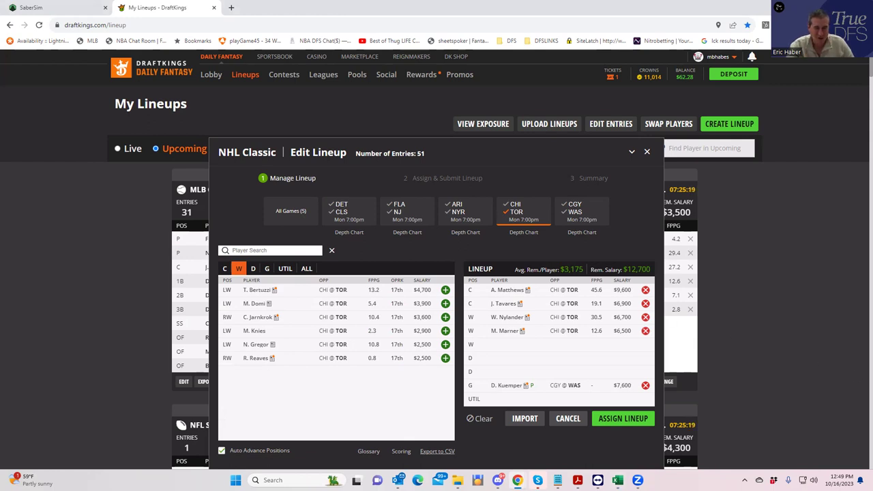
Replace the TOR filter with ARI, search the players for "dur" and add defenseman S. Durzi to the lineup.
left_click(252, 268)
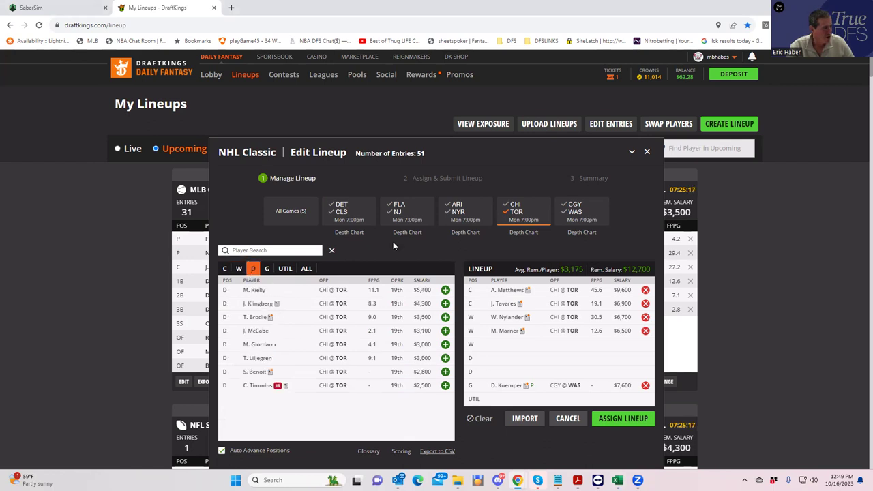
left_click(512, 217)
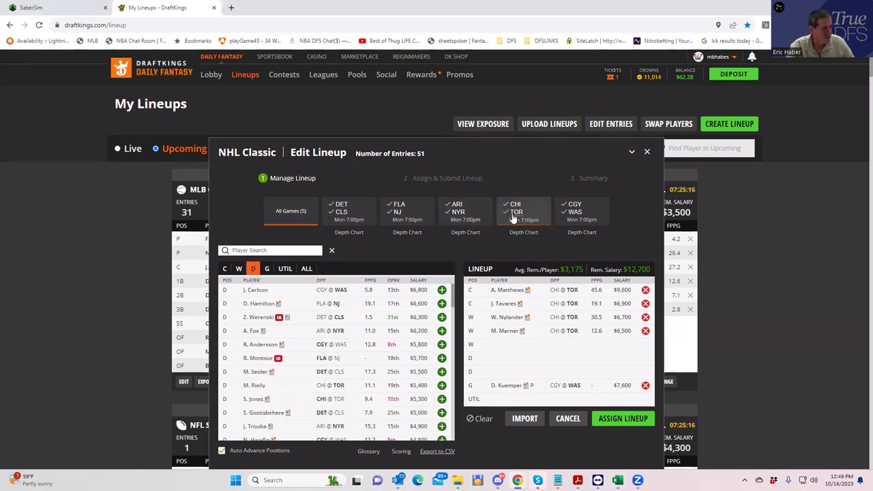
left_click(456, 204)
left_click(247, 250)
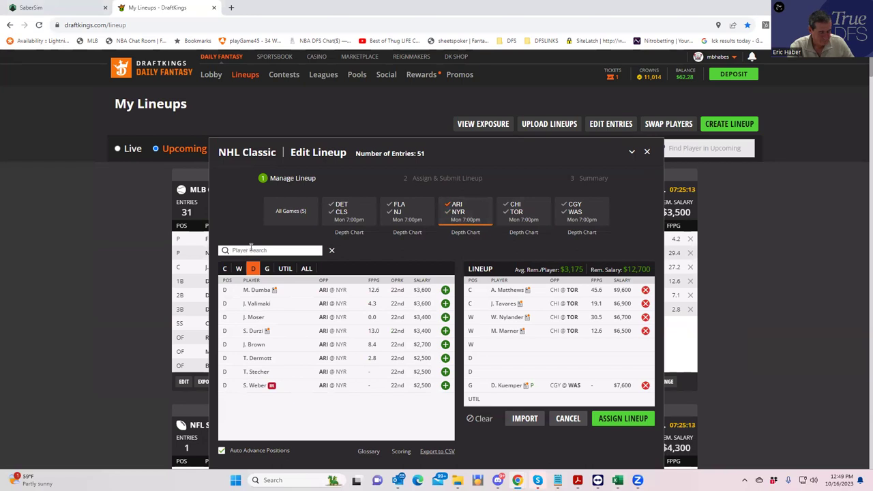
type("dur")
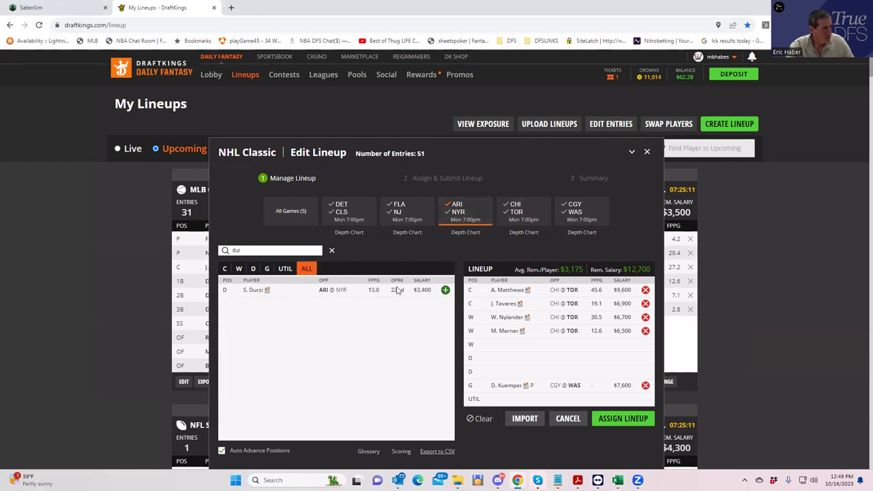
left_click(444, 290)
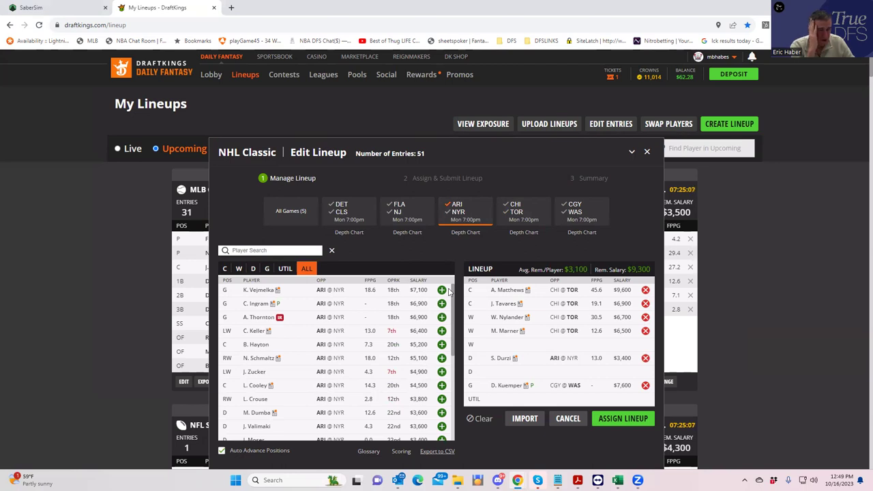
Switch to the NHLDK_Proj spreadsheet and examine low-salary players, checking the salary cells of Dillon Dube and Michael Rasmussen.
key("alt+Tab")
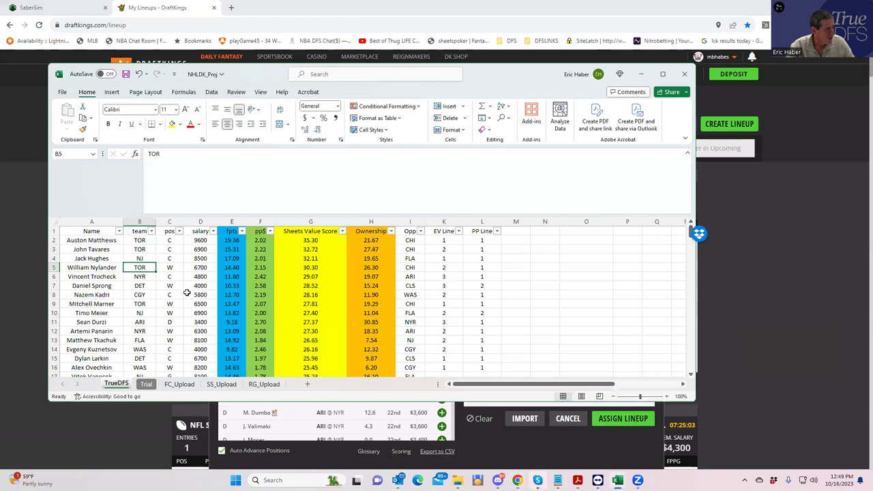
scroll(203, 331, "down", 4)
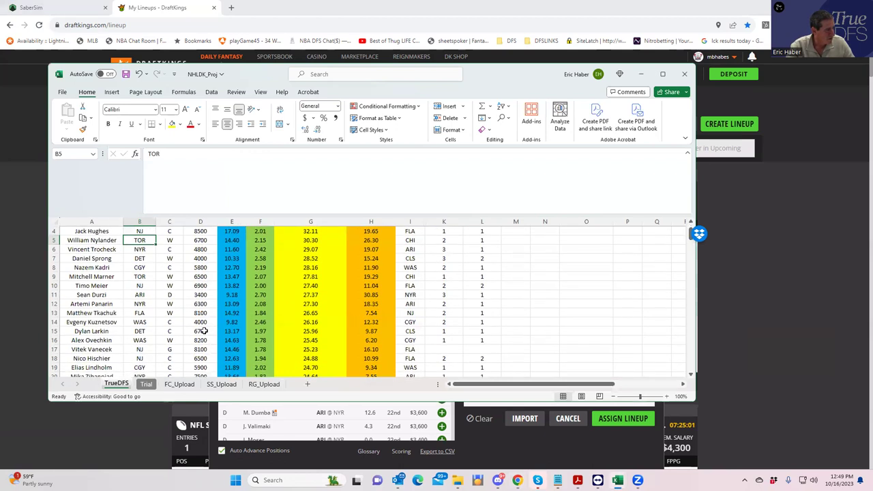
scroll(208, 333, "down", 2)
scroll(202, 345, "down", 2)
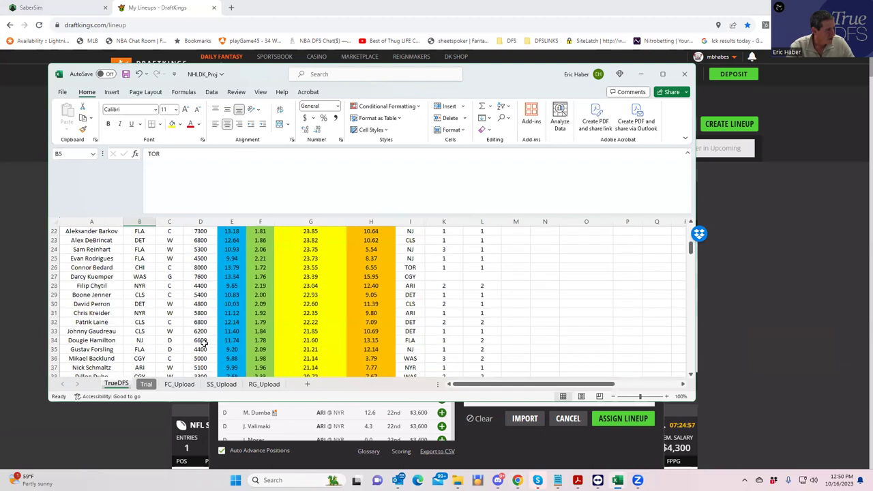
double_click(200, 350)
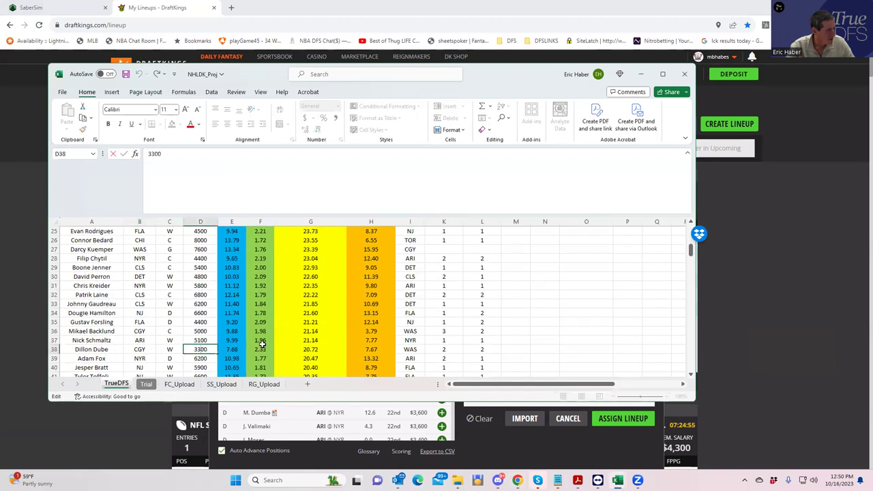
scroll(248, 362, "down", 1)
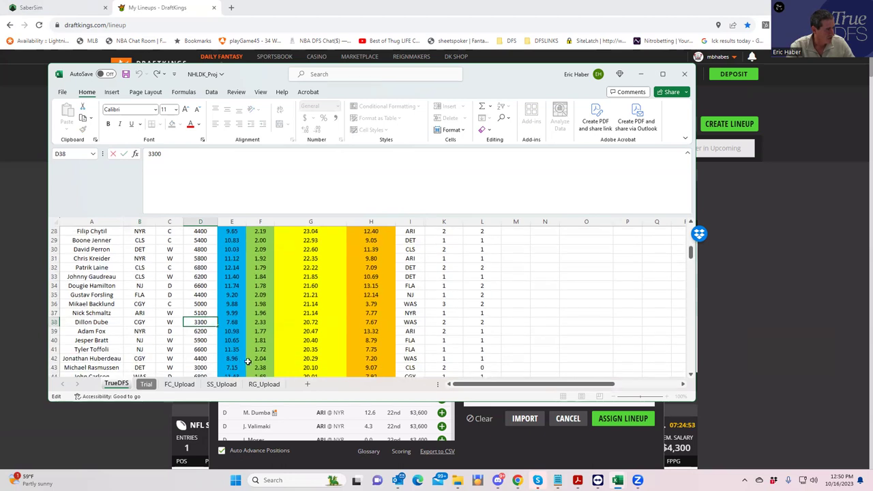
left_click(200, 368)
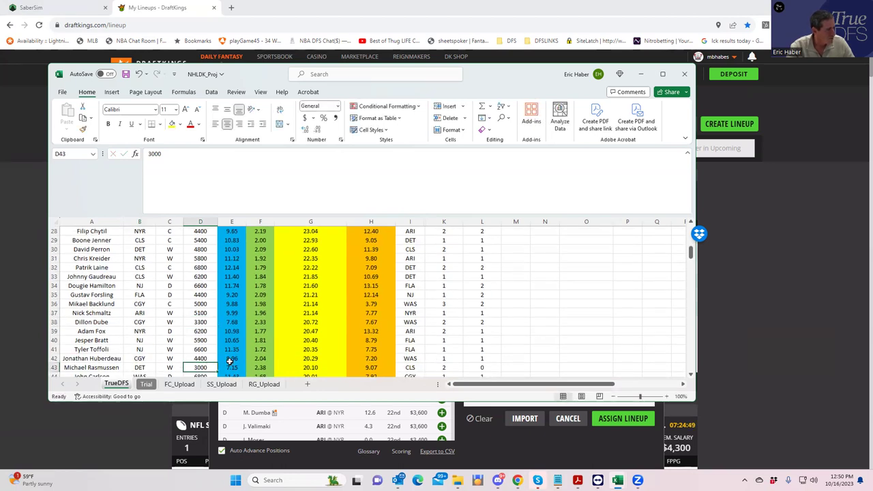
scroll(226, 360, "down", 1)
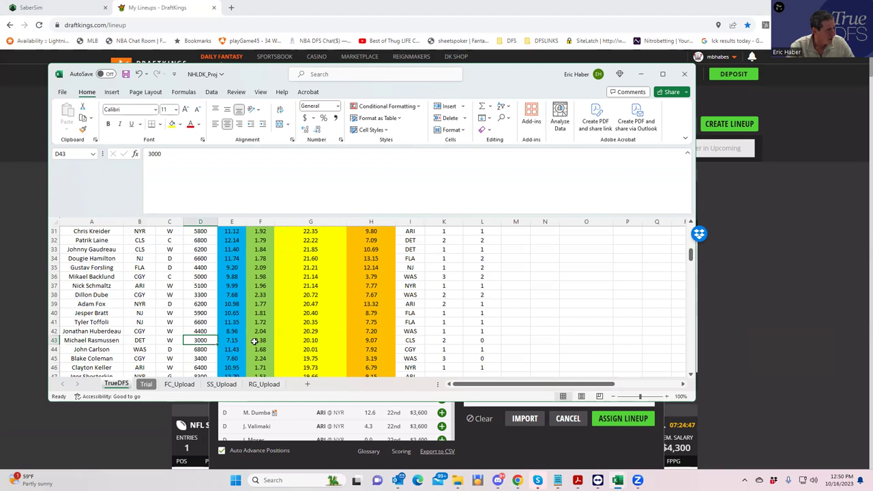
scroll(267, 339, "down", 1)
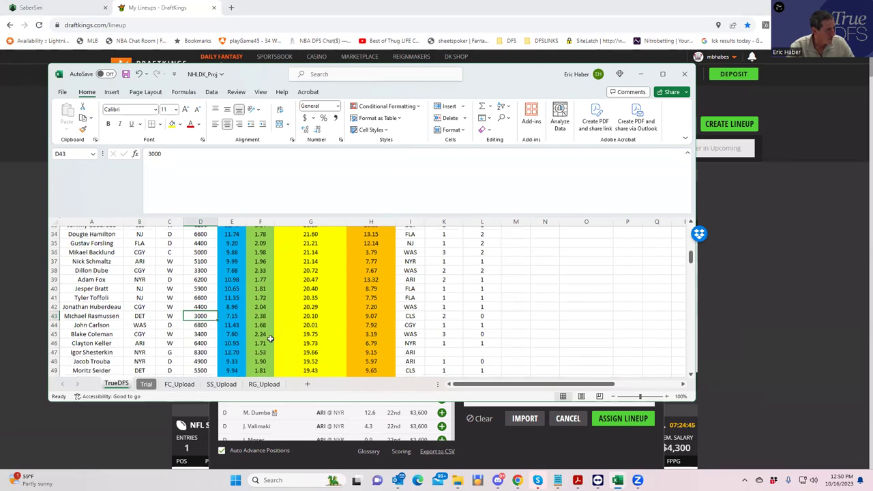
scroll(271, 339, "down", 1)
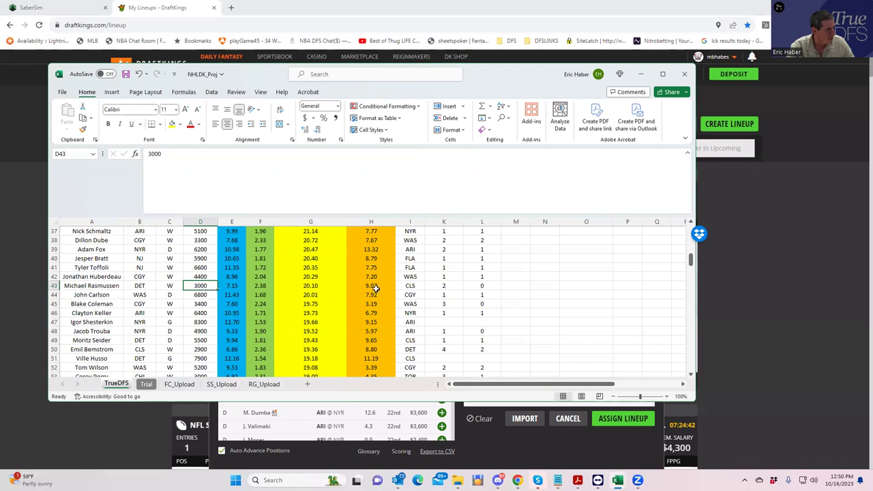
Check Daniel Sprong's salary in the projections, then switch to DraftKings, filter the pool to DET wingers and add D. Sprong to the lineup.
scroll(423, 293, "up", 12)
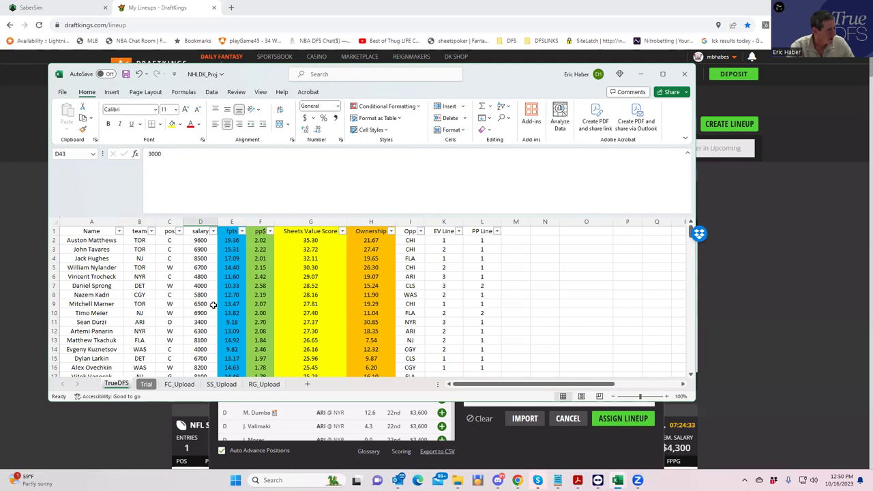
left_click(202, 286)
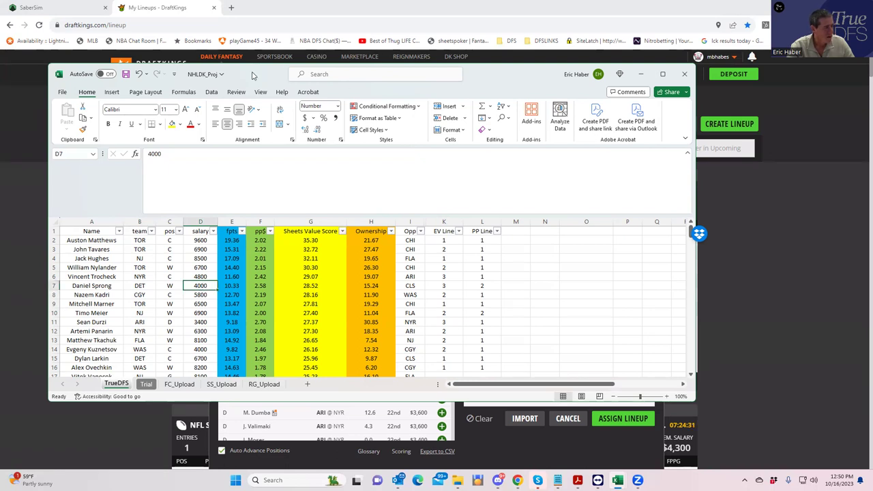
key("alt+Tab")
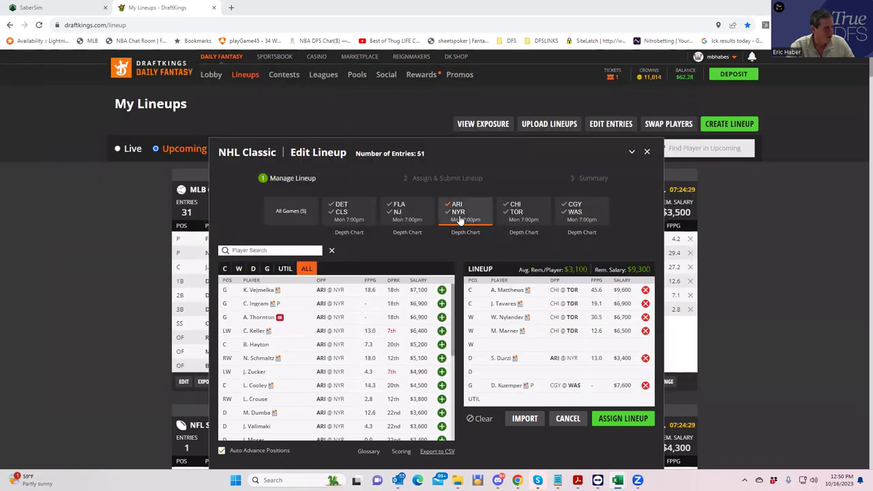
left_click(339, 210)
left_click(238, 268)
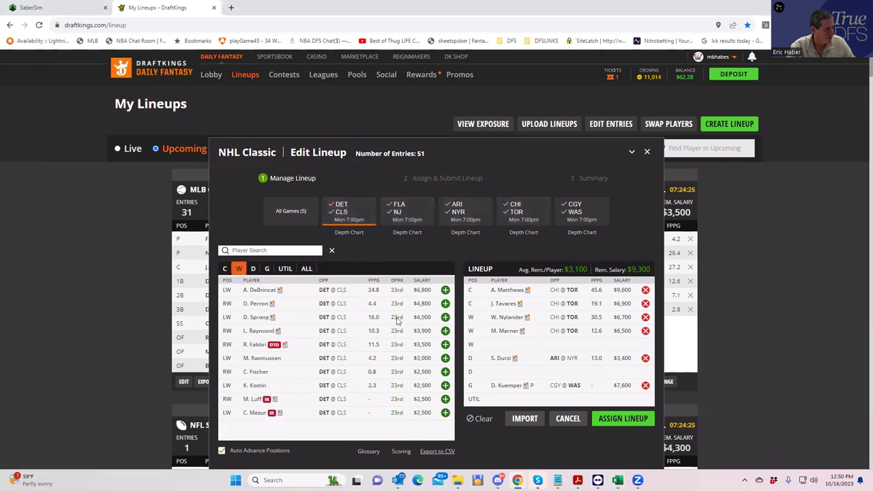
left_click(444, 317)
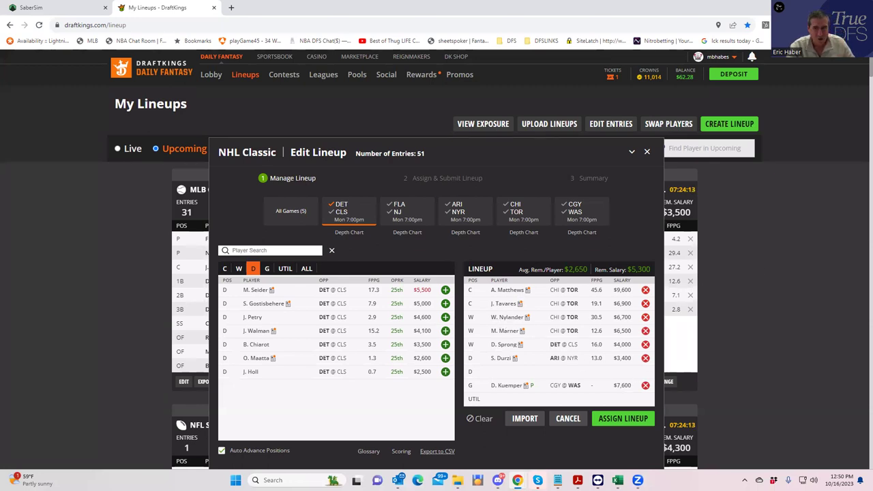
Return to the projection spreadsheet, maximize its window and check Evgeny Kuznetsov's position and the salaries of Nick Schmaltz and Dillon Dube.
key("alt+Tab")
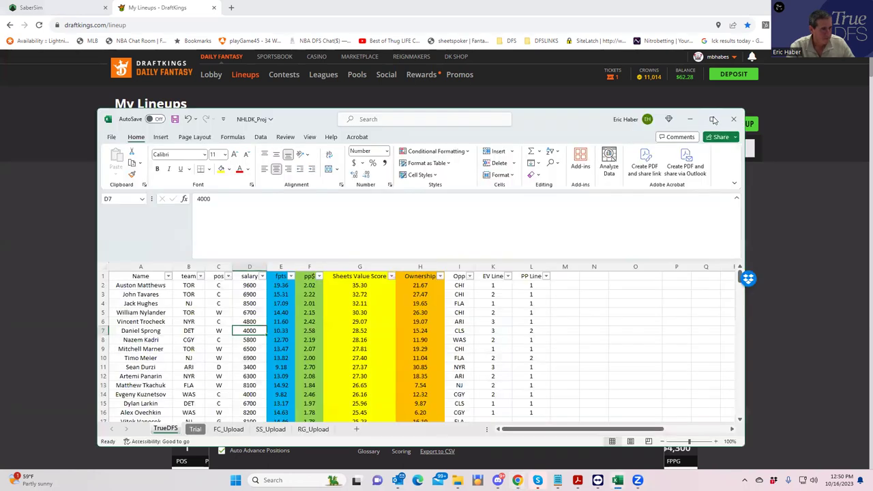
left_click(716, 119)
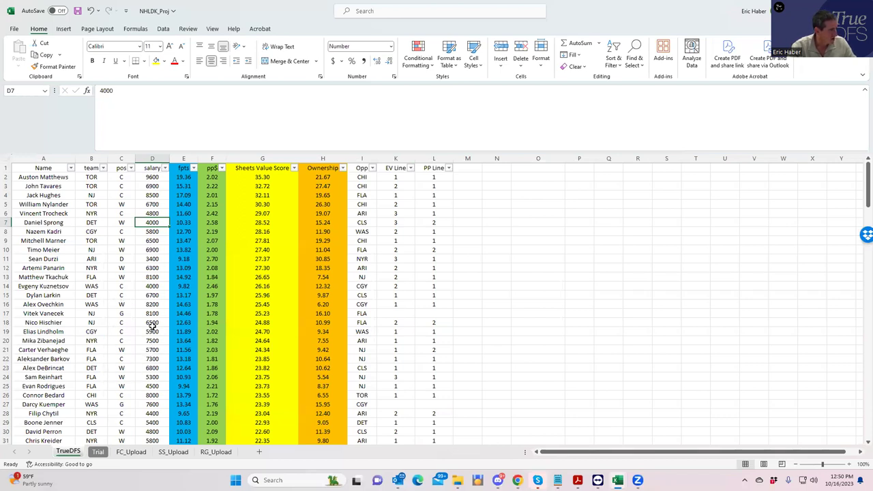
left_click(128, 286)
scroll(138, 330, "down", 2)
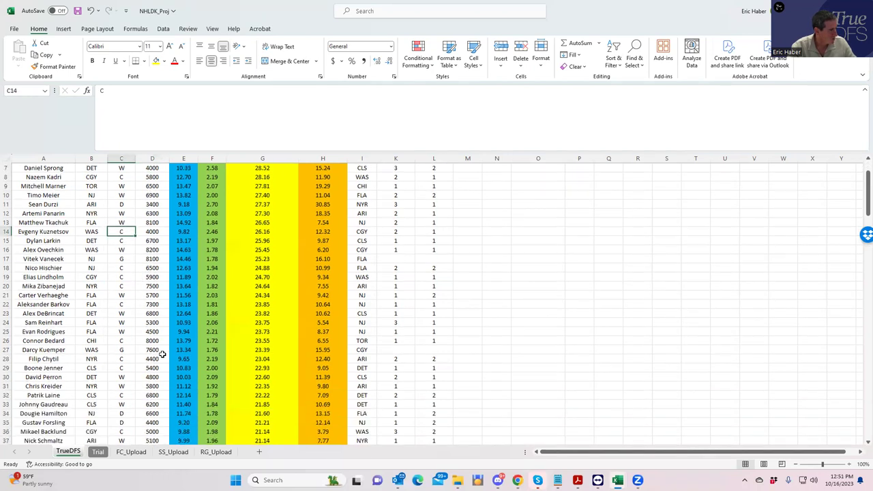
scroll(156, 362, "down", 1)
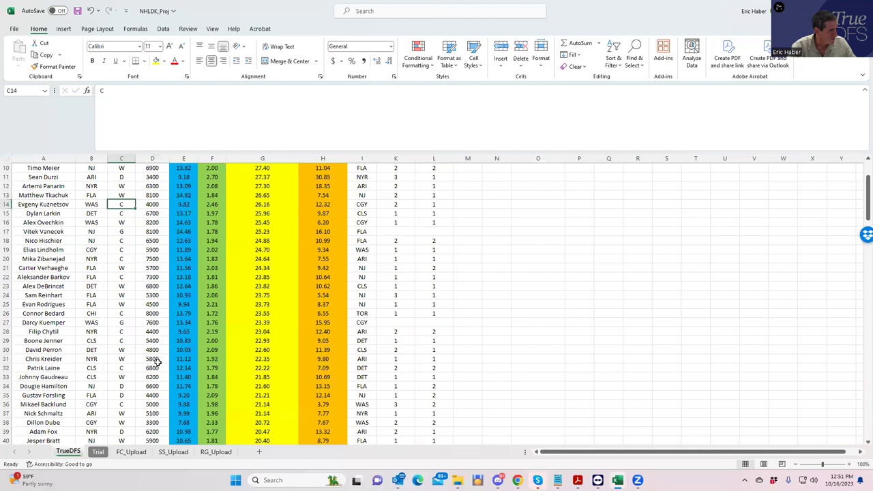
left_click(151, 413)
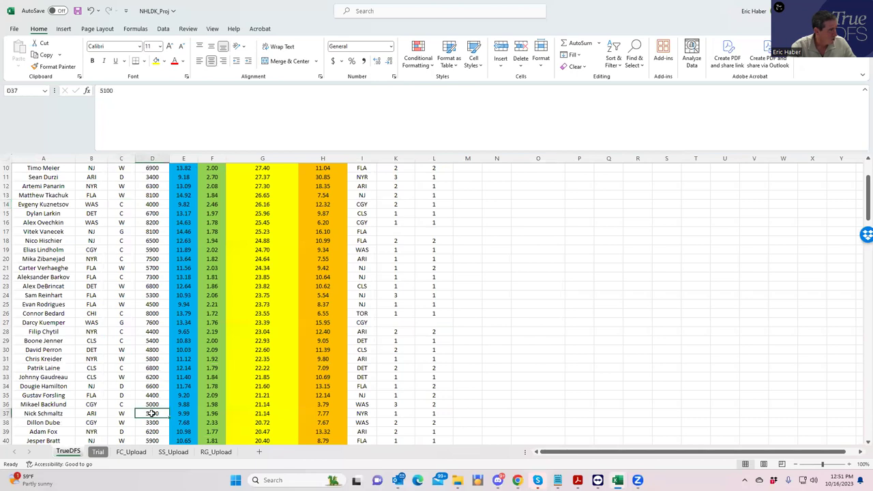
left_click(95, 414)
left_click(153, 415)
left_click(155, 422)
Examine cheap wingers further down the projection sheet, comparing the salaries of Michael Rasmussen and Alexis Lafreniere.
scroll(160, 432, "down", 2)
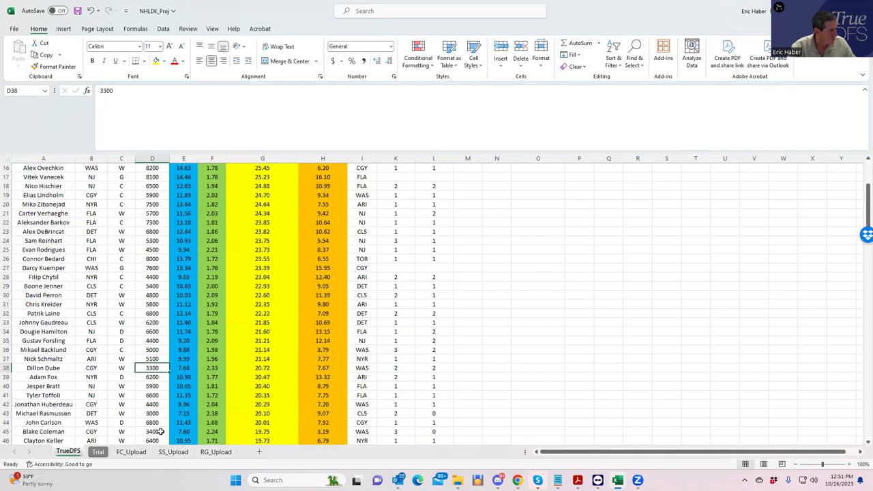
left_click(156, 414)
scroll(157, 421, "down", 1)
scroll(157, 421, "down", 1)
scroll(151, 404, "down", 2)
scroll(151, 405, "down", 3)
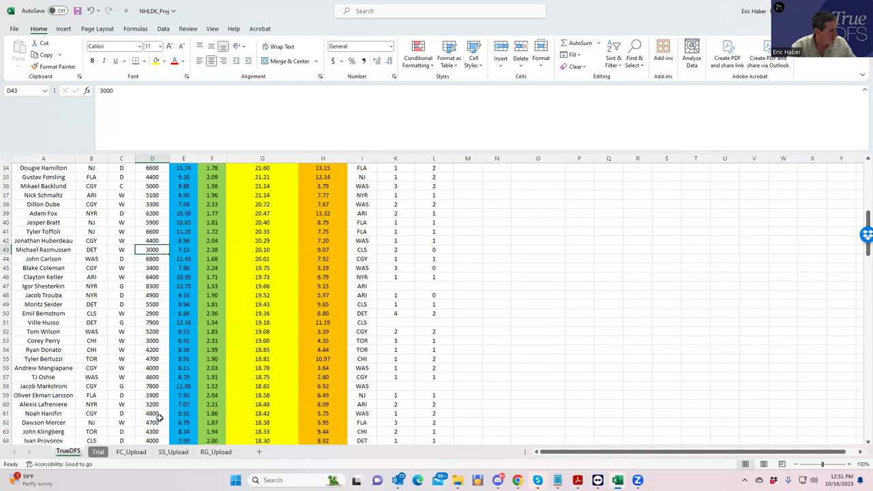
left_click(151, 404)
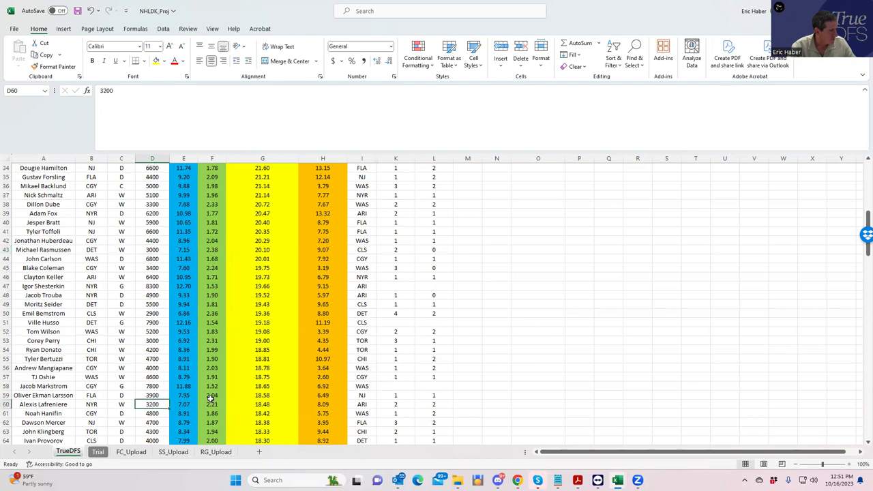
scroll(152, 323, "up", 2)
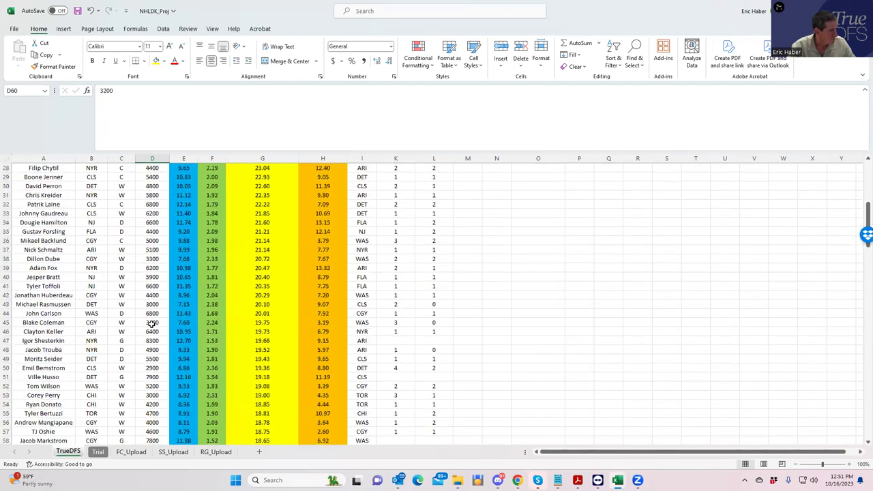
left_click(156, 305)
Switch back to the DraftKings lineup, search the DET utility players for "rasm" and add M. Rasmussen in the UTIL spot.
key("super+Down")
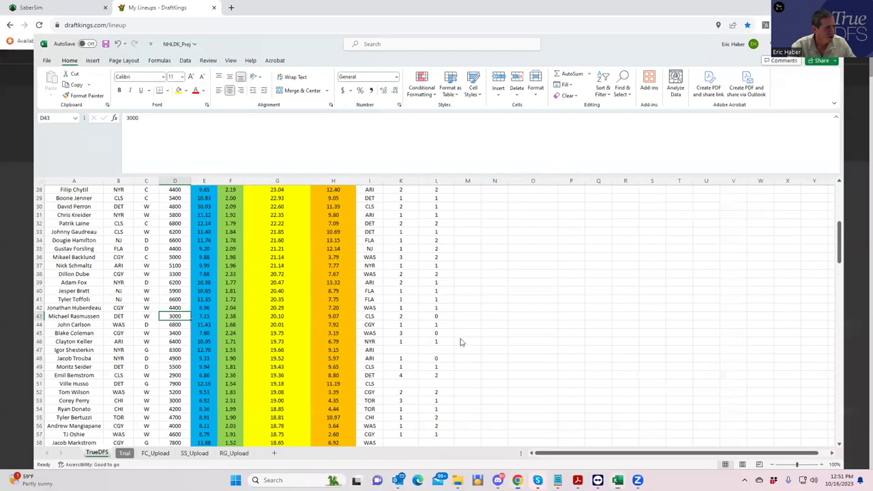
key("super+Down")
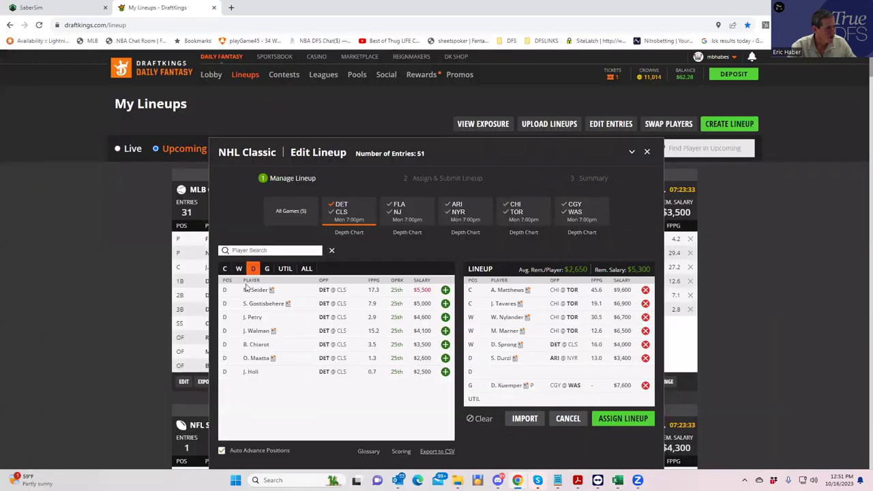
left_click(285, 268)
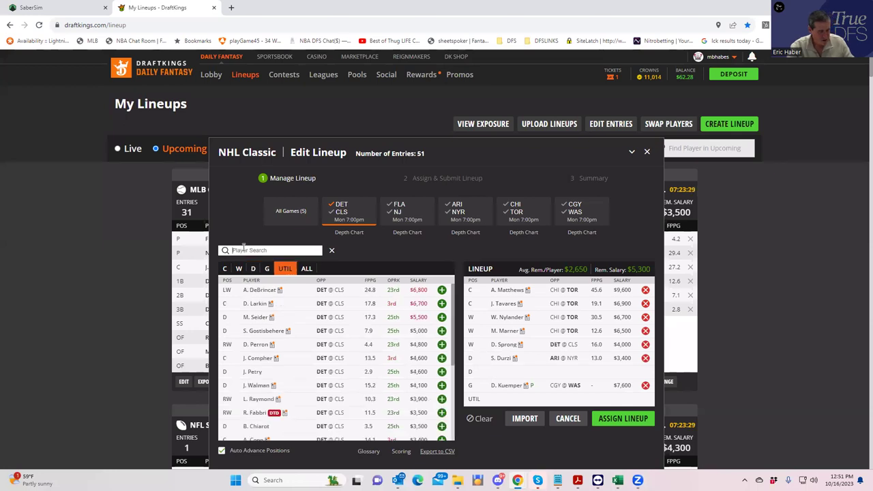
type("rasm")
left_click(442, 304)
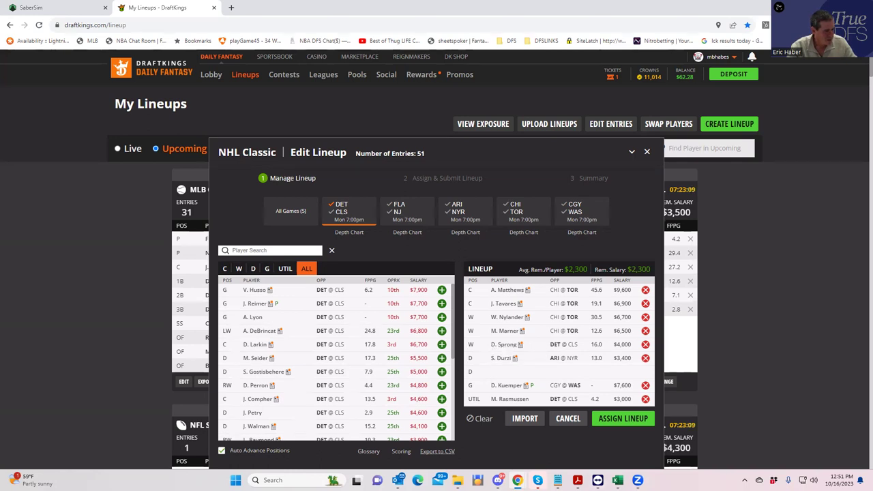
Reopen the NHLDK_Proj spreadsheet and compare the salaries and even-strength lines of DET players Perron, Larkin and Sprong.
mouse_move(618, 480)
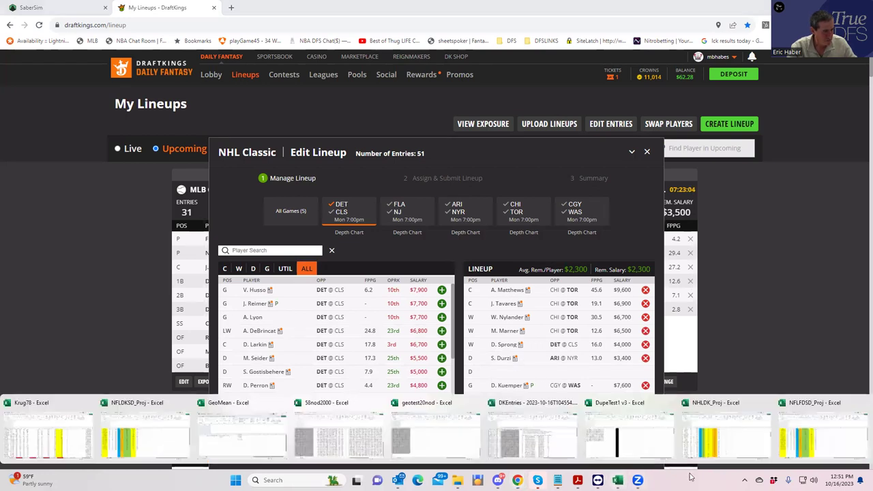
left_click(714, 452)
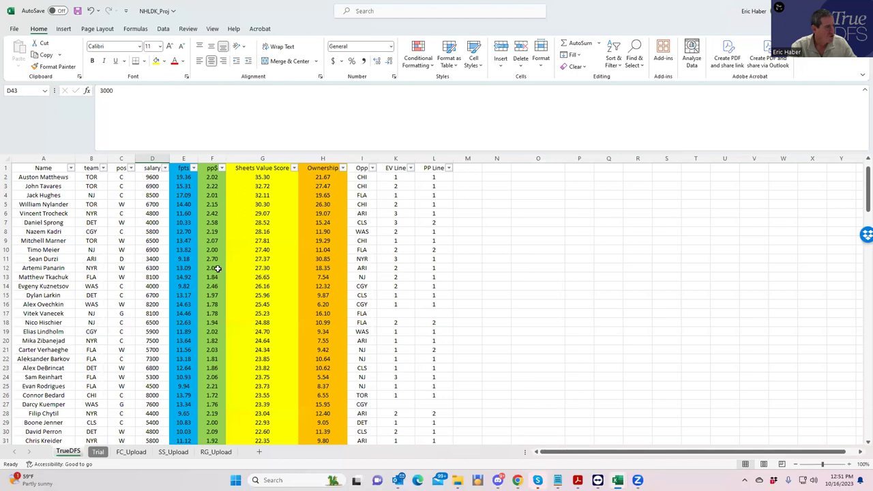
left_click(126, 195)
left_click(126, 222)
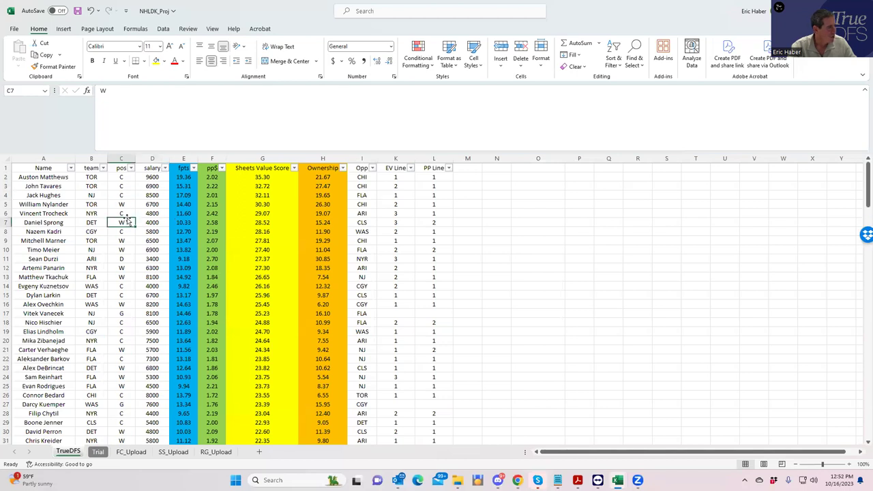
left_click(145, 293)
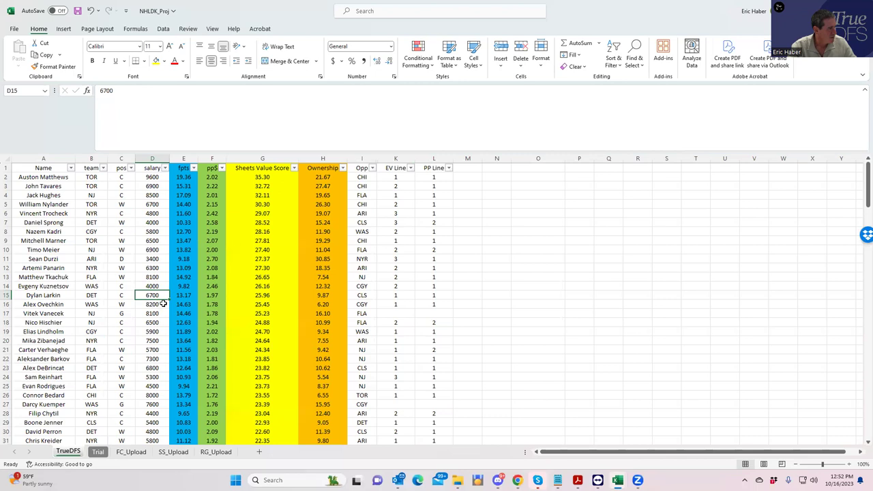
left_click(153, 368)
scroll(160, 412, "down", 1)
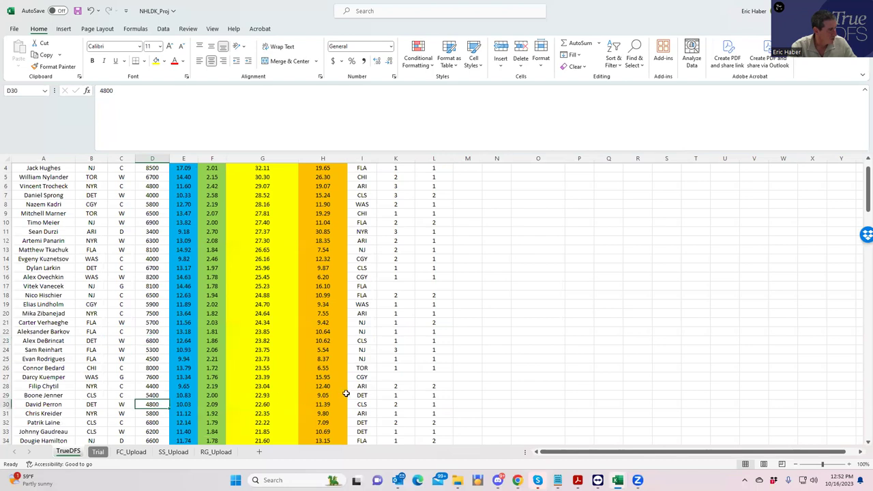
left_click(396, 405)
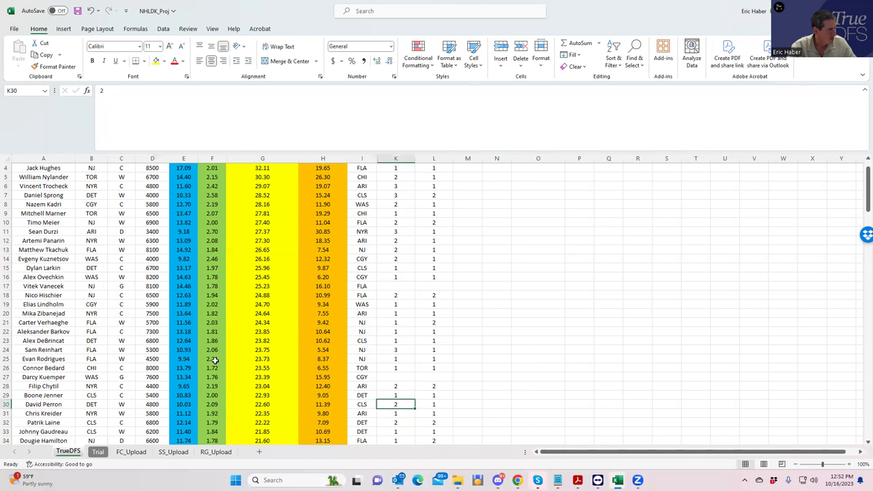
left_click(393, 268)
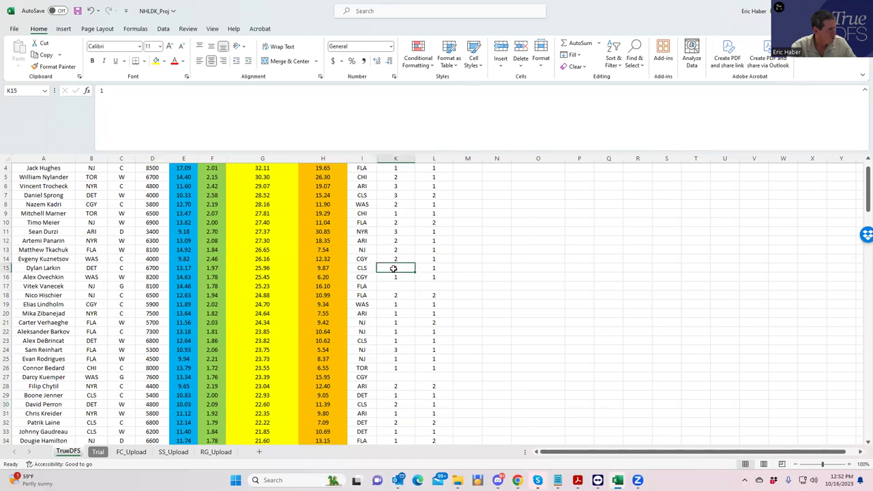
left_click(395, 195)
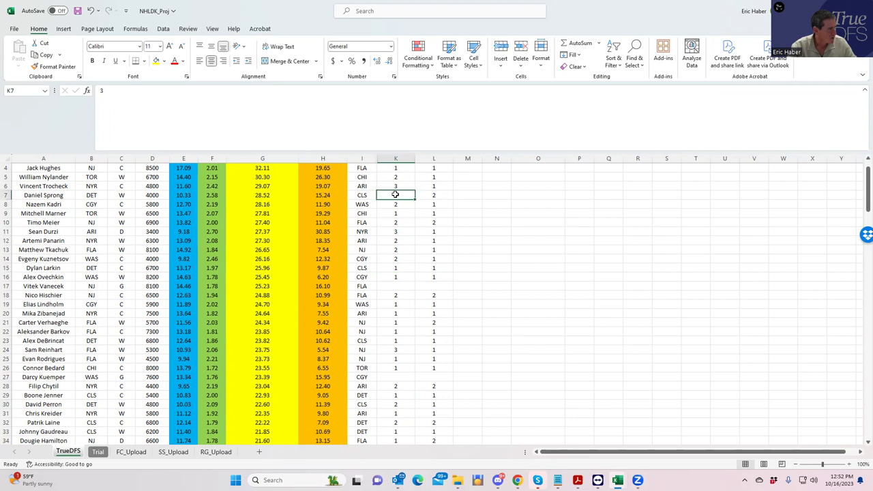
Check Dylan Larkin's even-strength line, David Perron's team and salary, John Tavares's projected ownership and Mitchell Marner's row in the projection sheet.
left_click(398, 267)
left_click(401, 277)
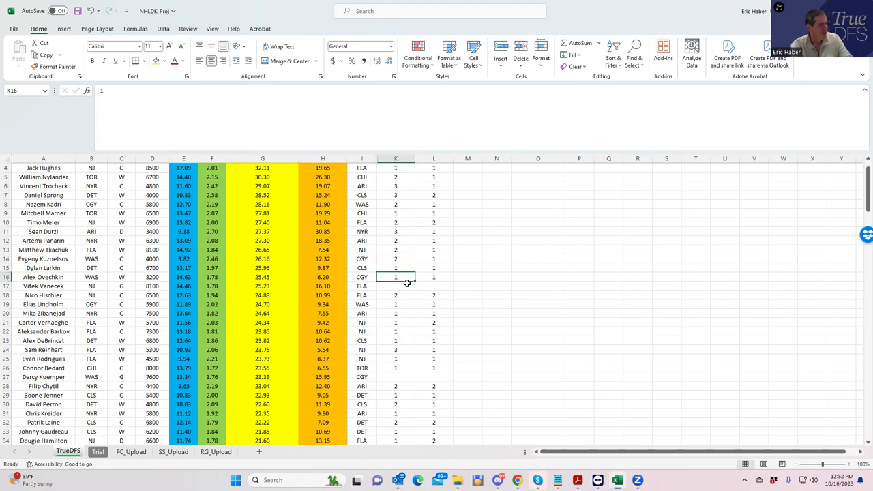
left_click(101, 406)
left_click(140, 406)
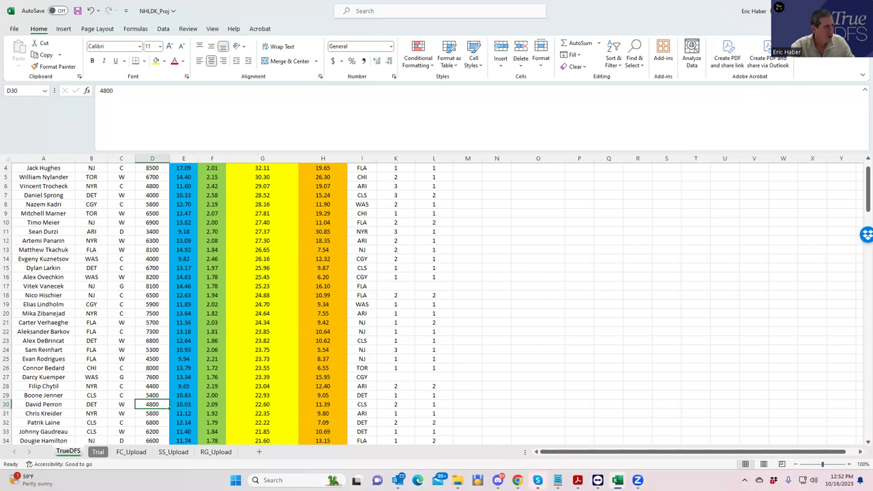
scroll(846, 194, "up", 1)
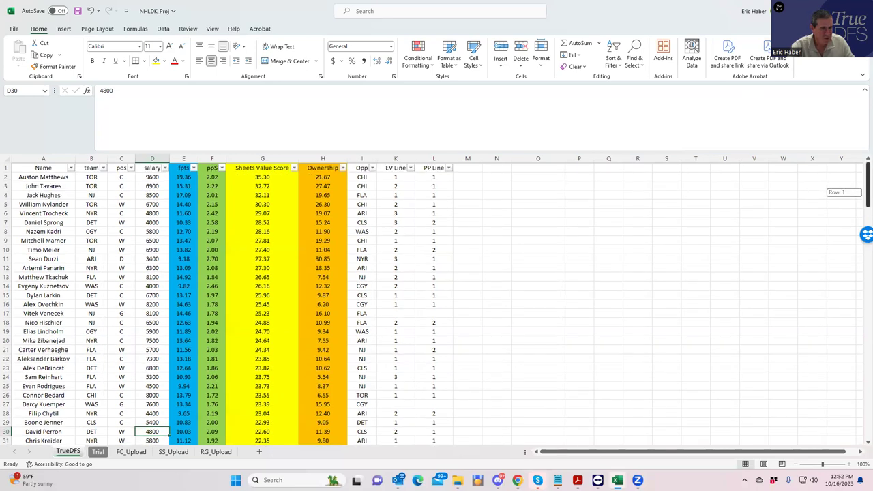
left_click(251, 210)
left_click(327, 184)
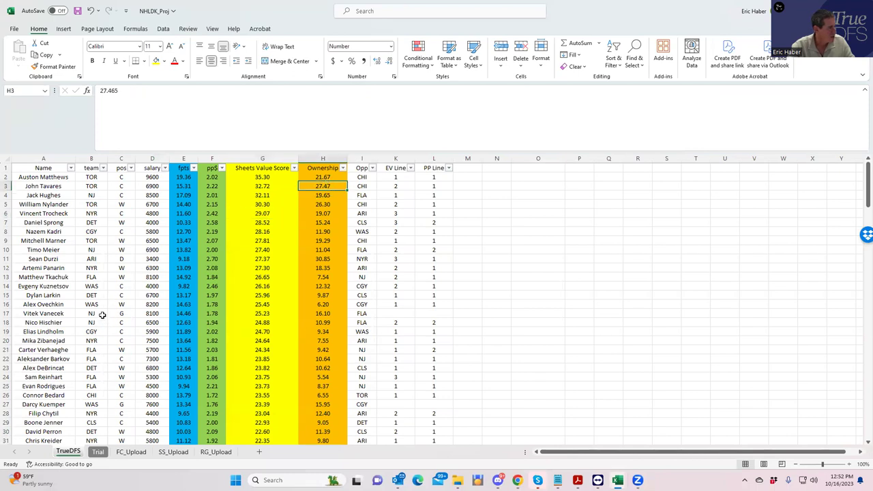
left_click(96, 240)
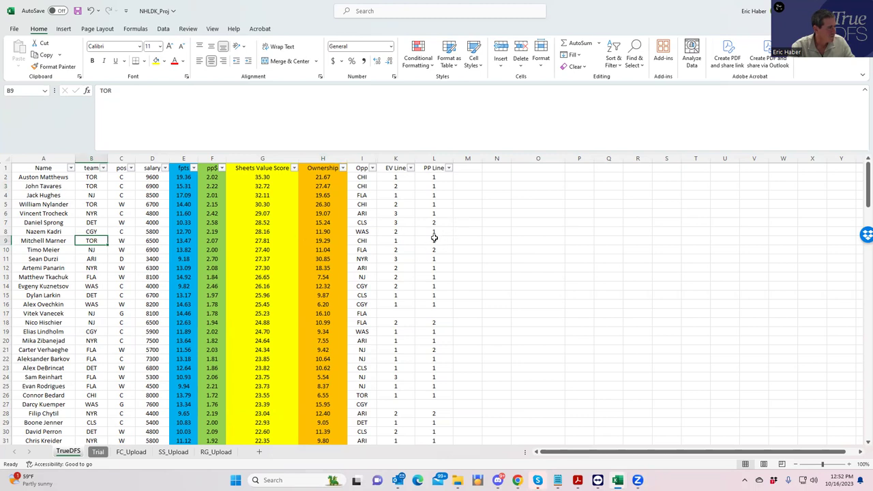
Return to the DraftKings lineup, replace winger M. Marner with D. Perron and list the defensemen from all games.
key("alt+Tab")
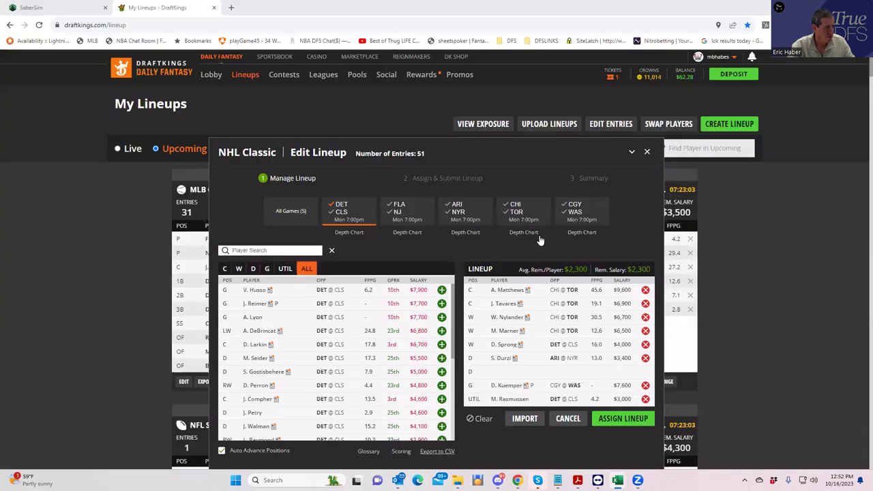
left_click(645, 330)
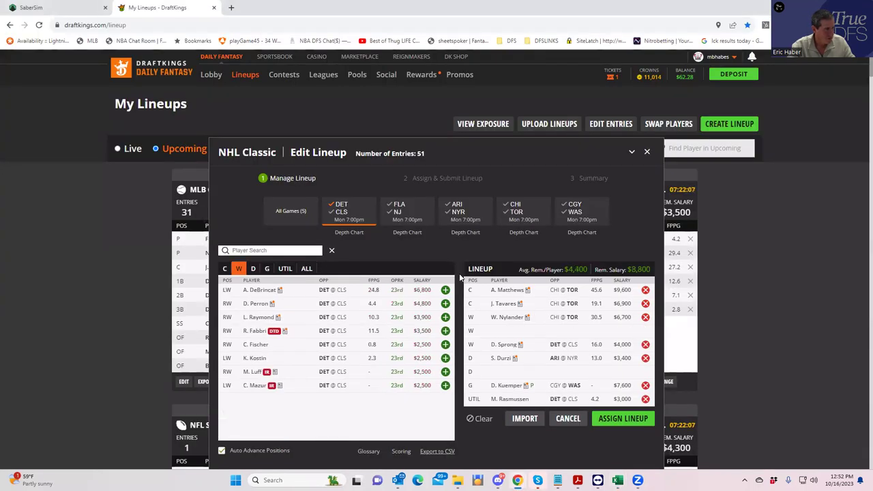
left_click(445, 306)
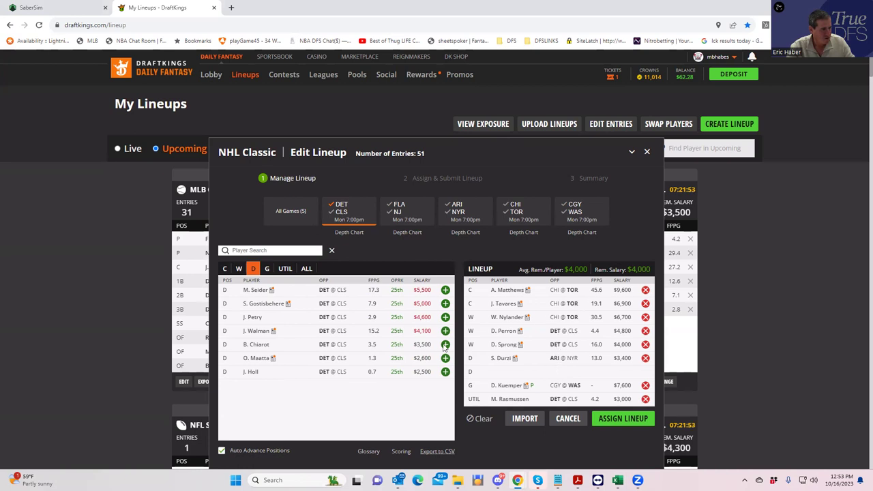
left_click(339, 208)
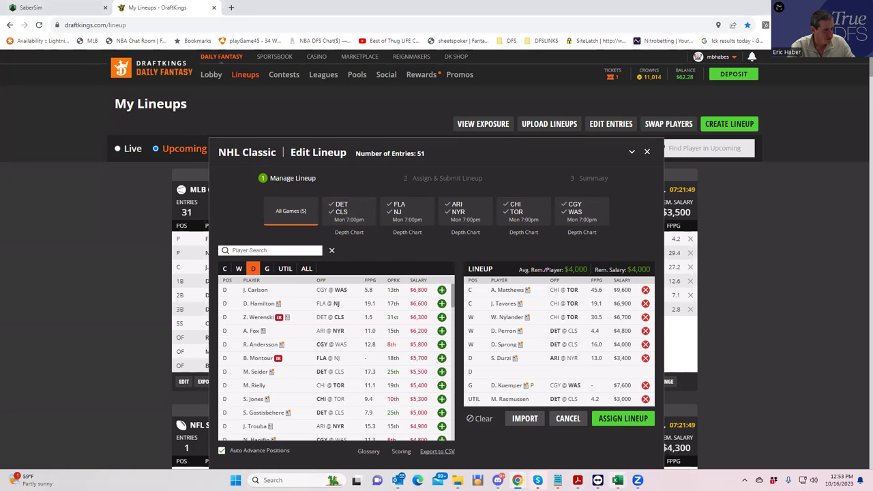
Reopen the NHLDK_Proj spreadsheet, sort the projections by team from Z to A and examine Toronto defenseman John Klingberg.
left_click(618, 480)
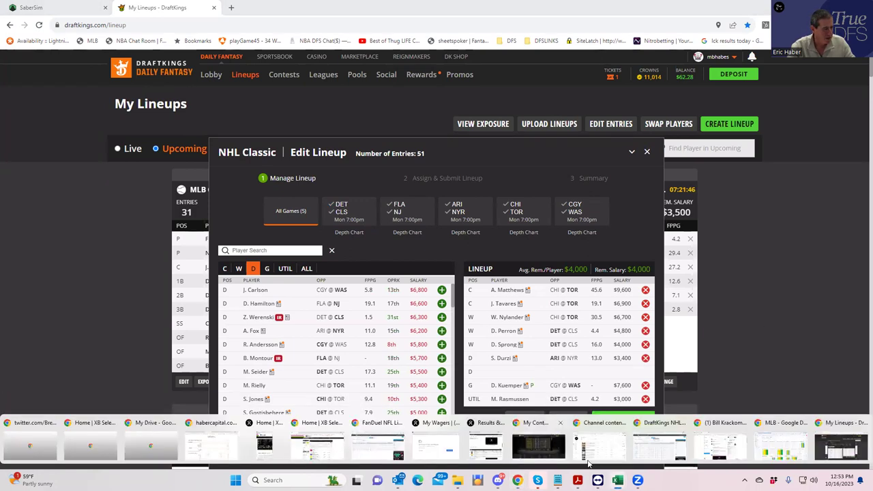
mouse_move(617, 481)
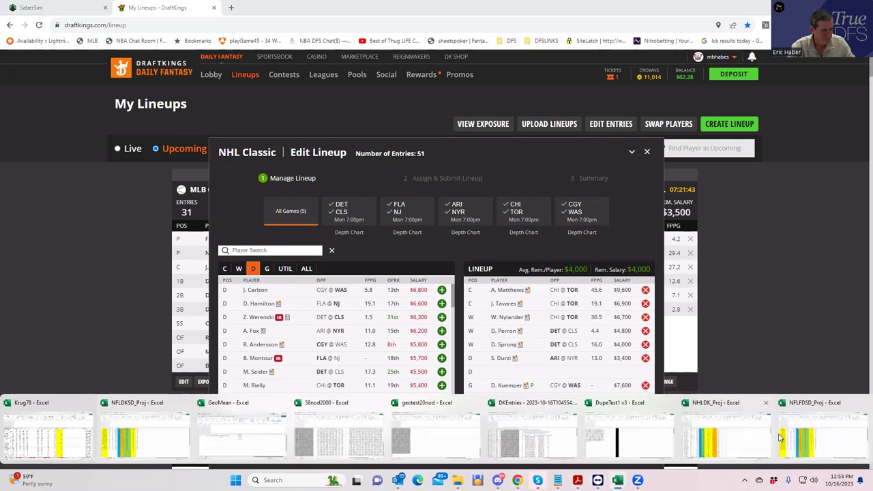
left_click(735, 440)
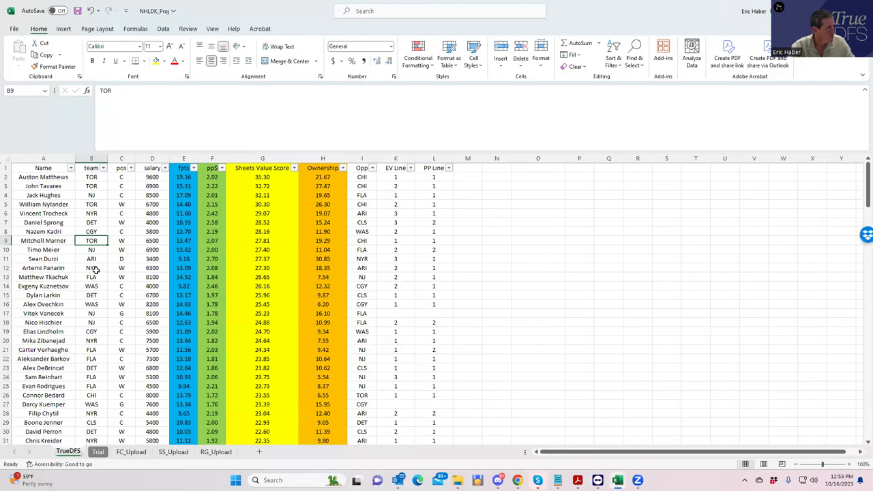
left_click(103, 168)
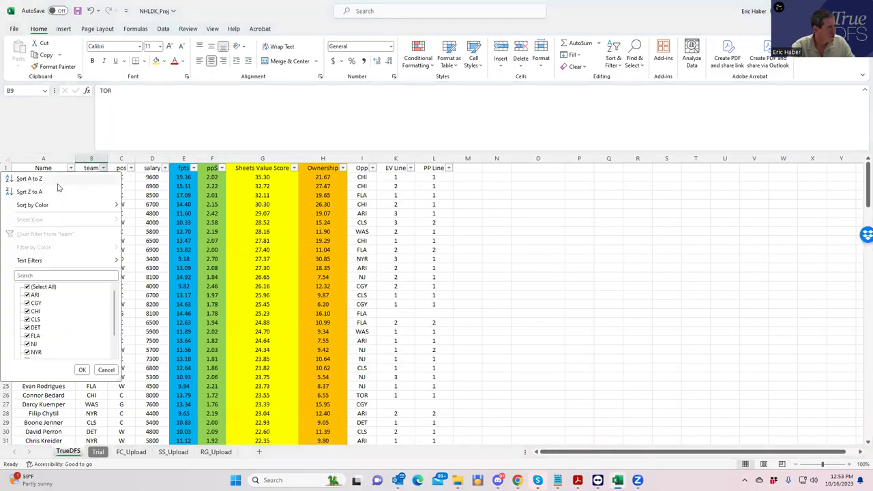
left_click(41, 177)
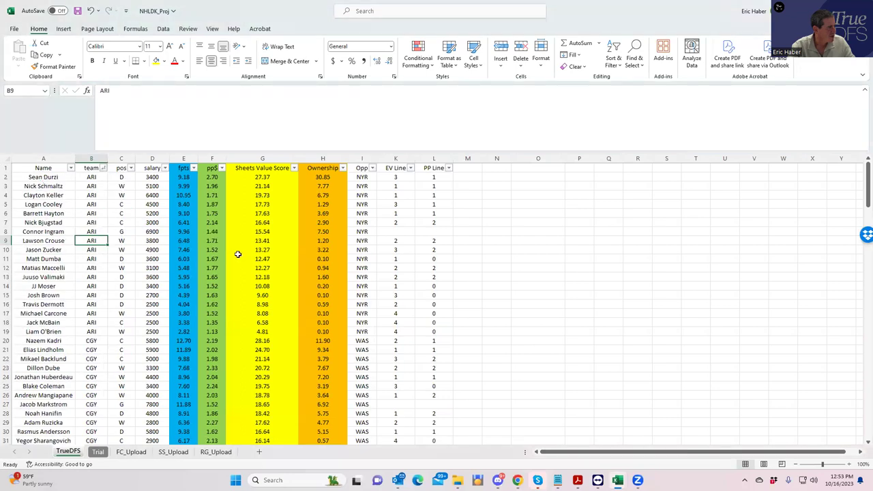
left_click(103, 167)
left_click(47, 191)
scroll(193, 284, "down", 3)
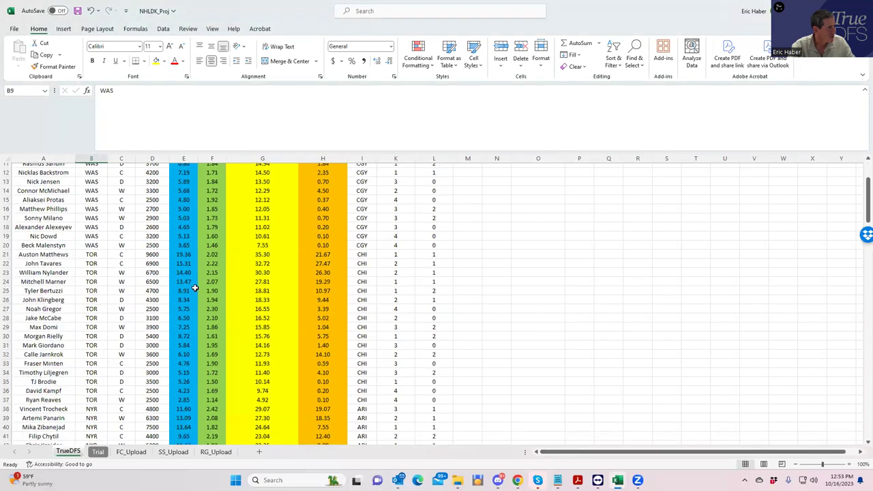
left_click(126, 313)
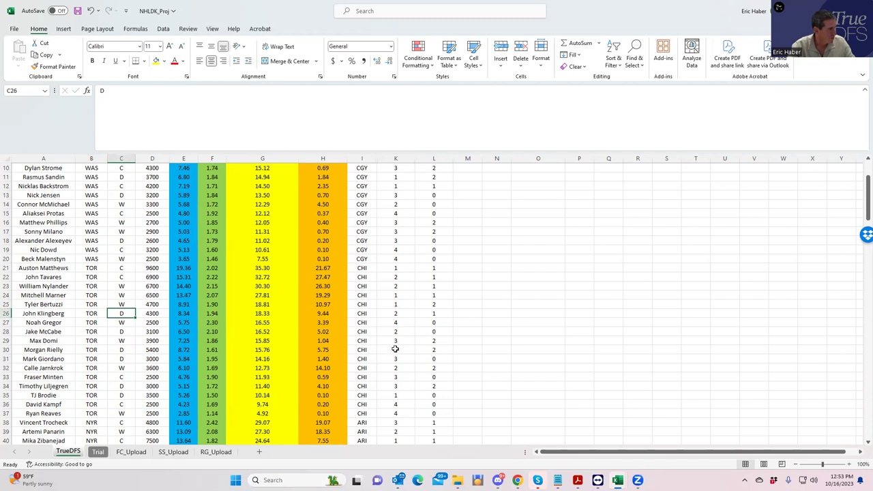
Switch back to the DraftKings lineup, search the players for "kl" and add J. Klingberg in the open D spot.
key("alt+Tab")
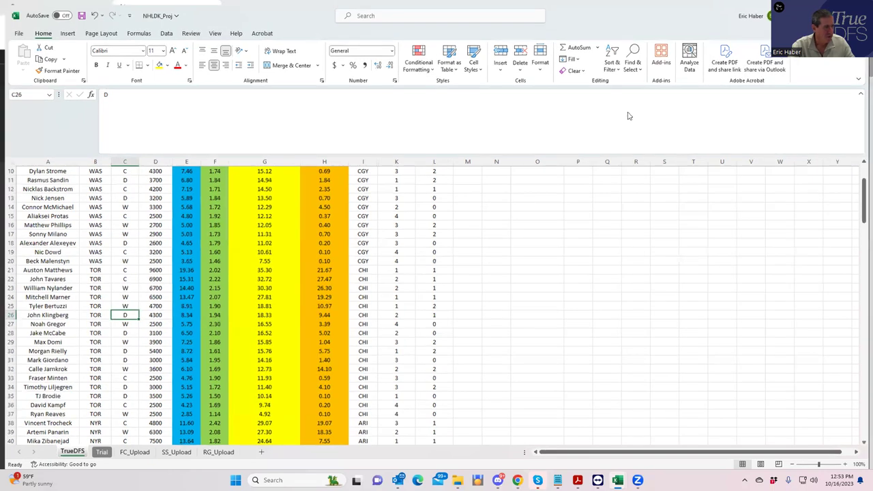
key("alt+Tab")
left_click(263, 256)
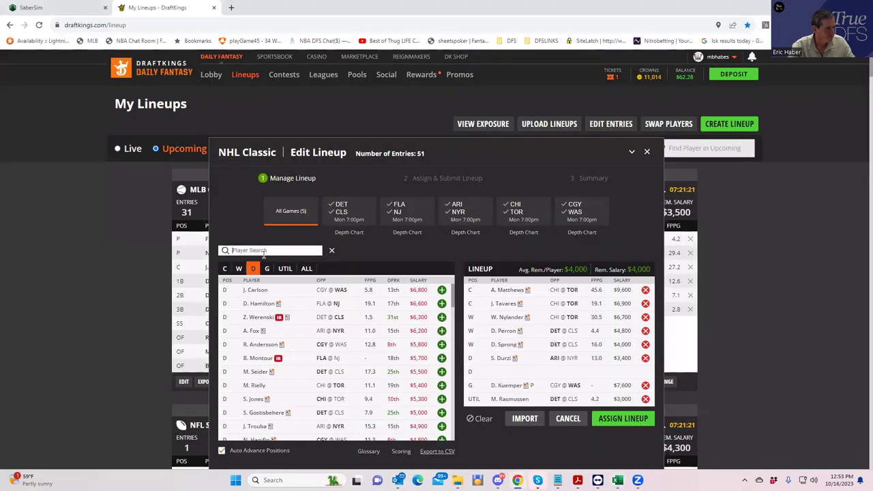
type("kl")
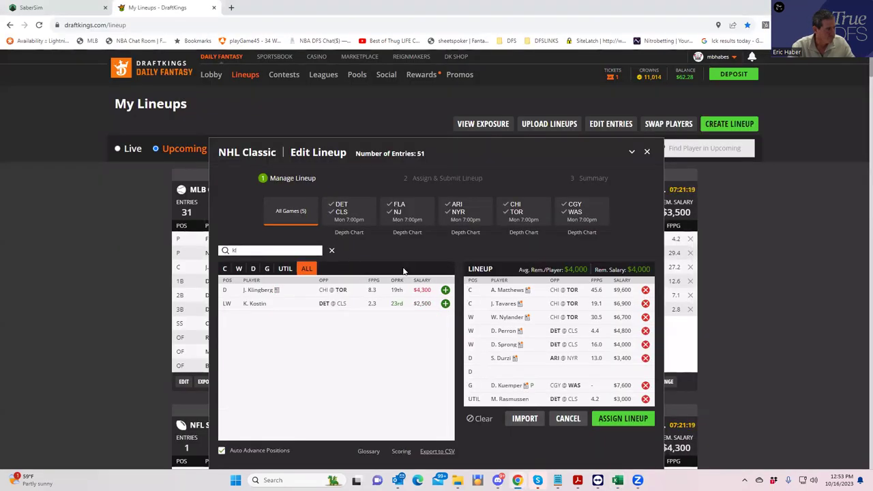
left_click(445, 291)
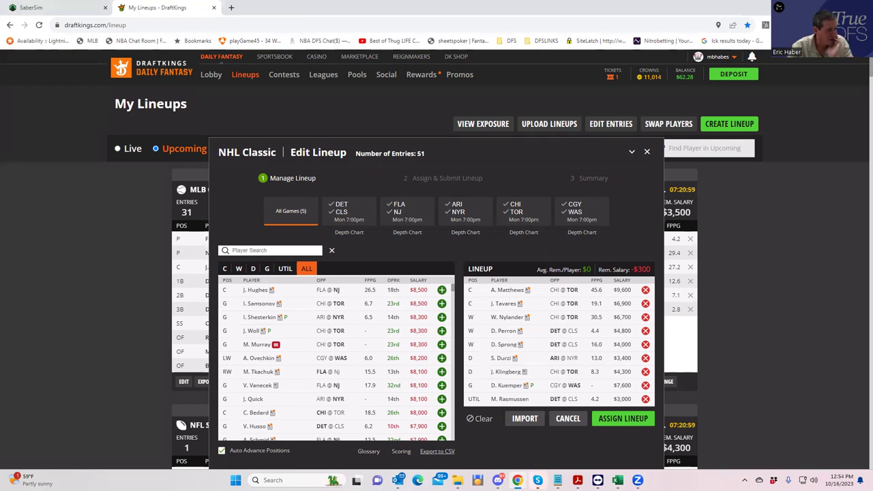
Bring up the NHLDK_Proj spreadsheet again and sort the projections by position from A to Z.
mouse_move(617, 481)
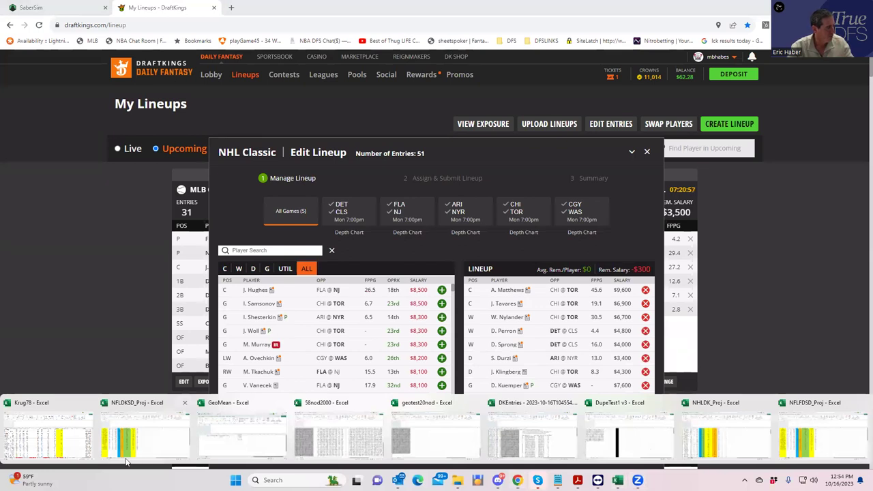
left_click(718, 438)
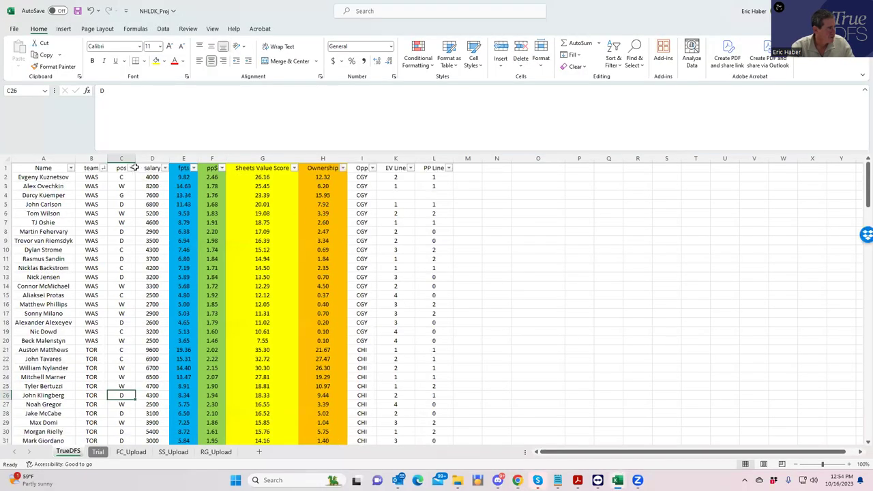
left_click(132, 168)
left_click(63, 191)
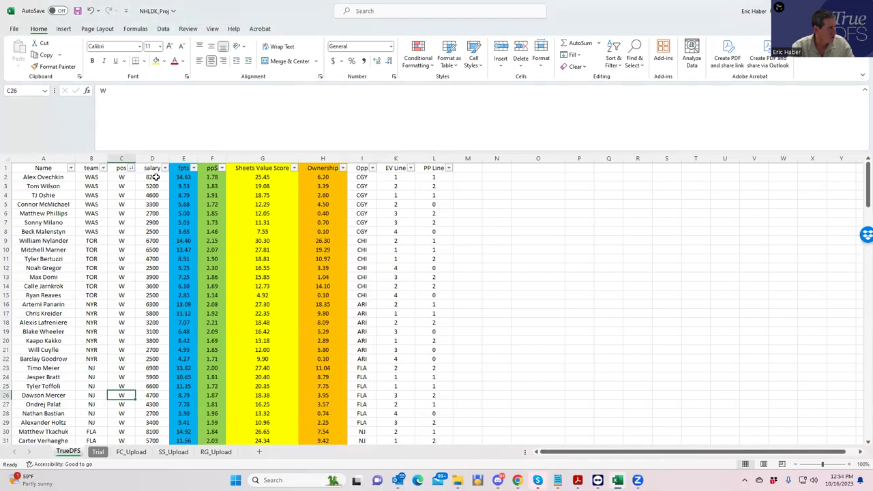
left_click(131, 167)
left_click(86, 180)
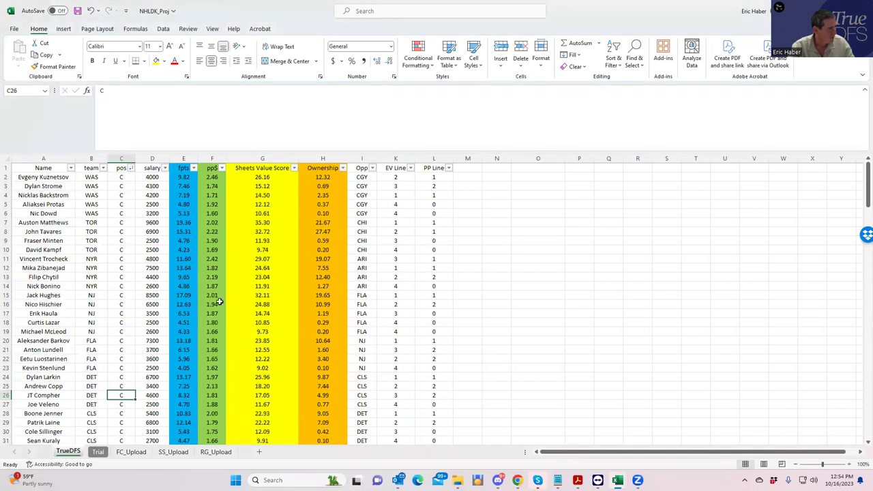
Find the goalies in the sorted projections and compare the salaries of Sergei Bobrovsky and Petr Mrazek, checking Bobrovsky's opponent.
scroll(220, 301, "down", 20)
scroll(220, 302, "down", 4)
scroll(213, 305, "up", 2)
left_click(154, 332)
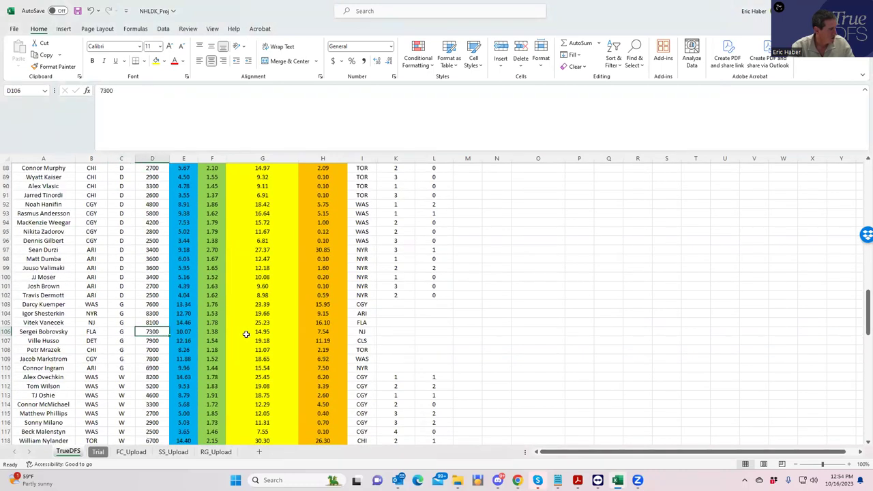
left_click(137, 349)
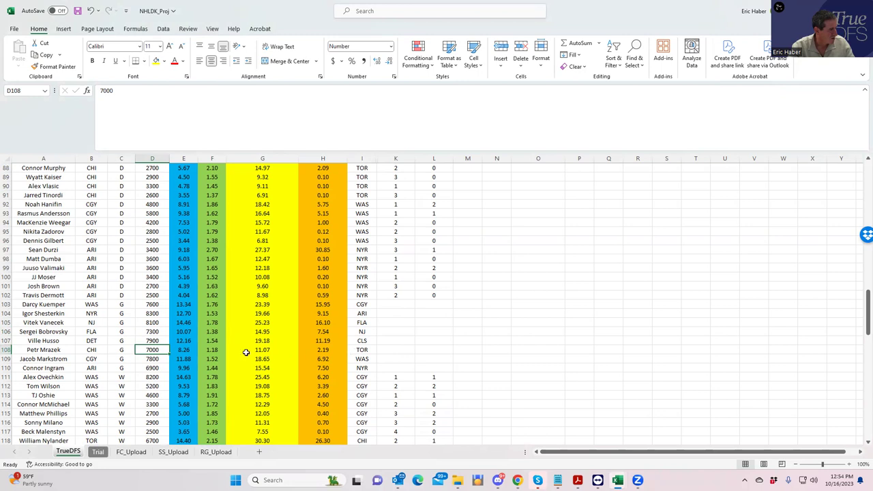
left_click(363, 331)
left_click(152, 331)
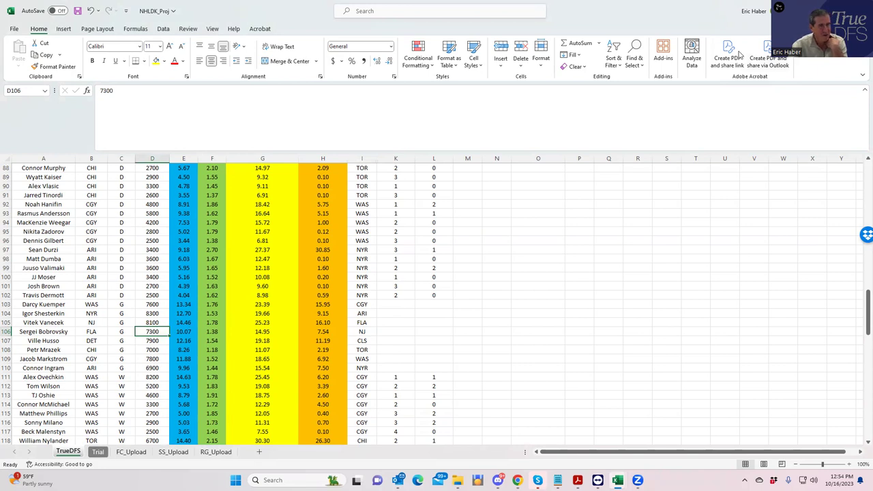
Return to the DraftKings lineup, replace goalie D. Kuemper with S. Bobrovsky by searching "serg", and assign the lineup to all contest entries.
key("super+Down")
key("super+Down")
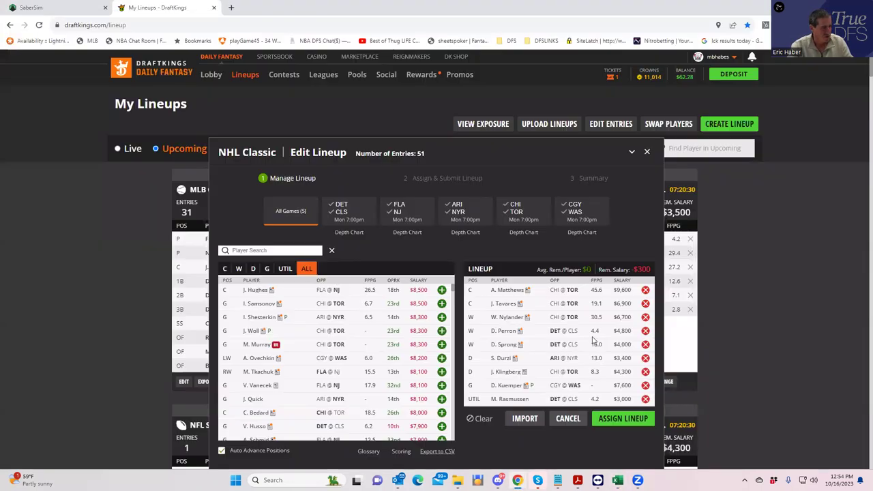
left_click(646, 386)
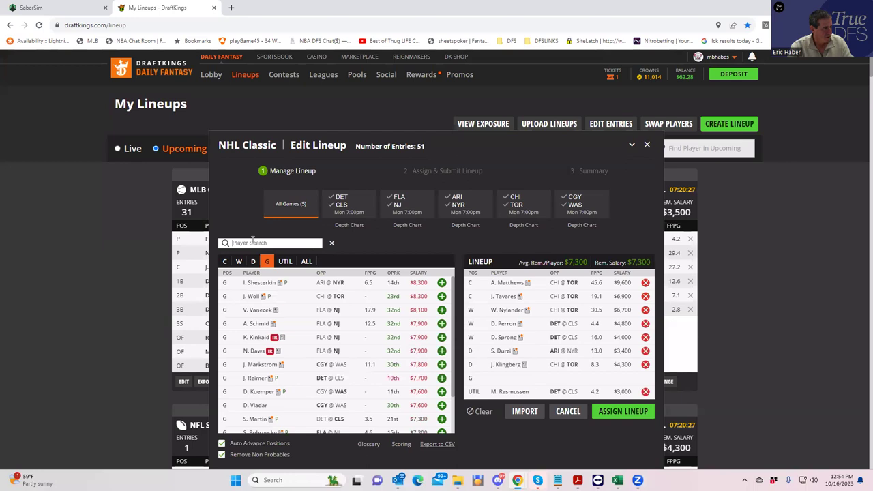
type("serg")
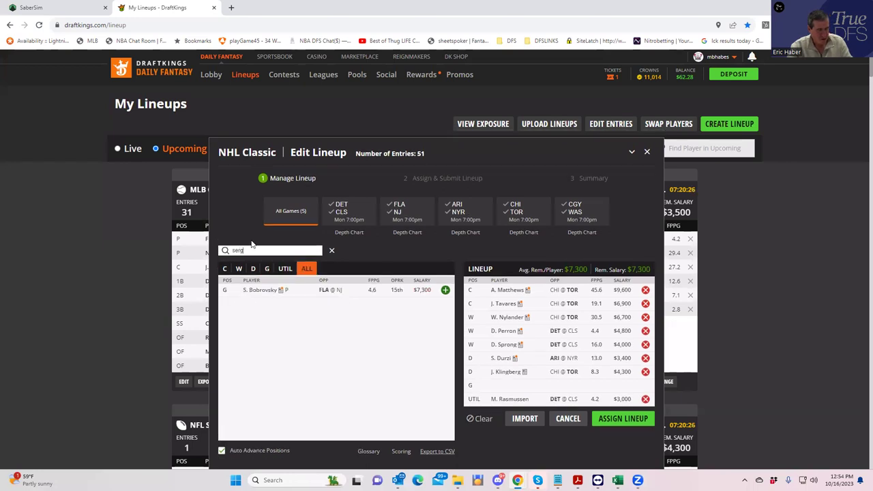
left_click(445, 290)
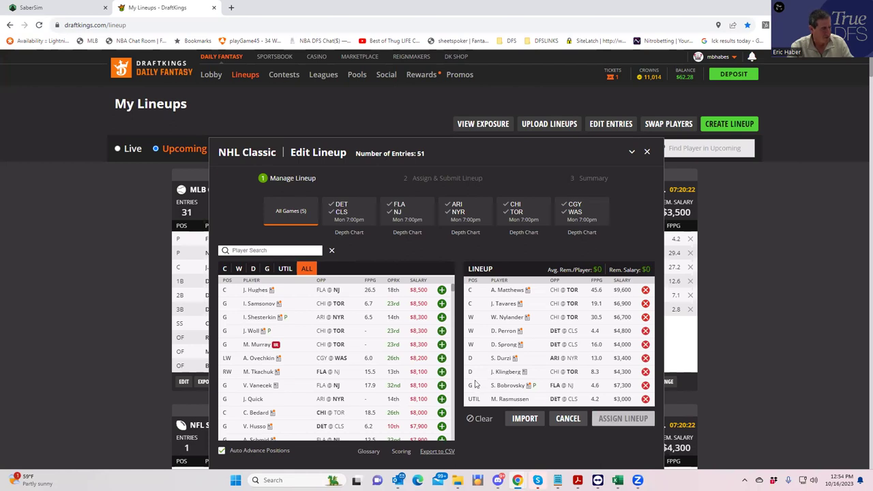
left_click(622, 418)
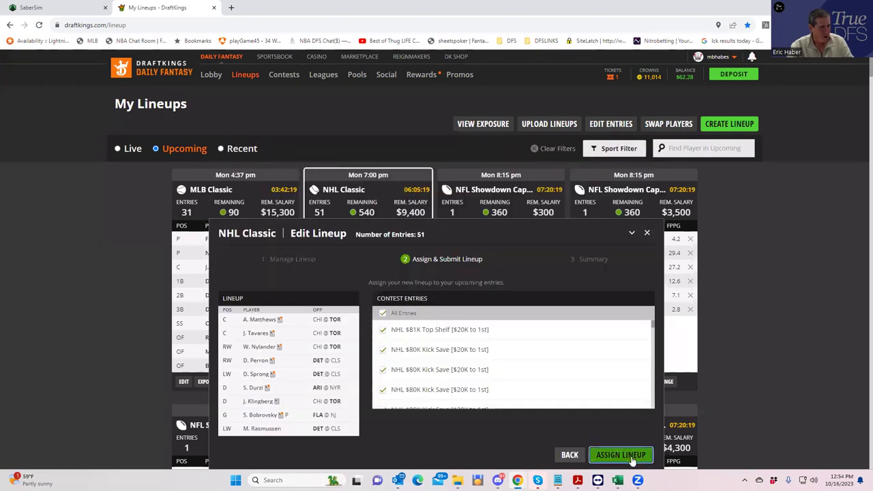
left_click(620, 455)
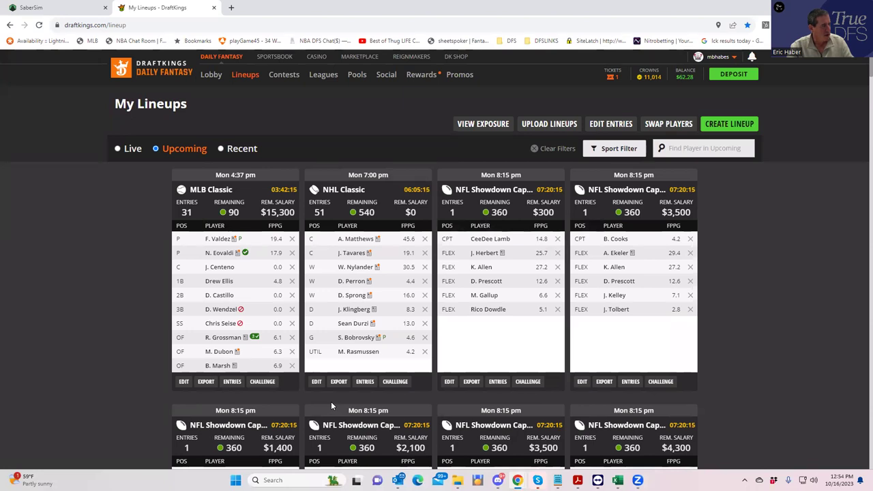
Switch to SaberSim and set the number of lineups to 50 in the build settings.
left_click(51, 8)
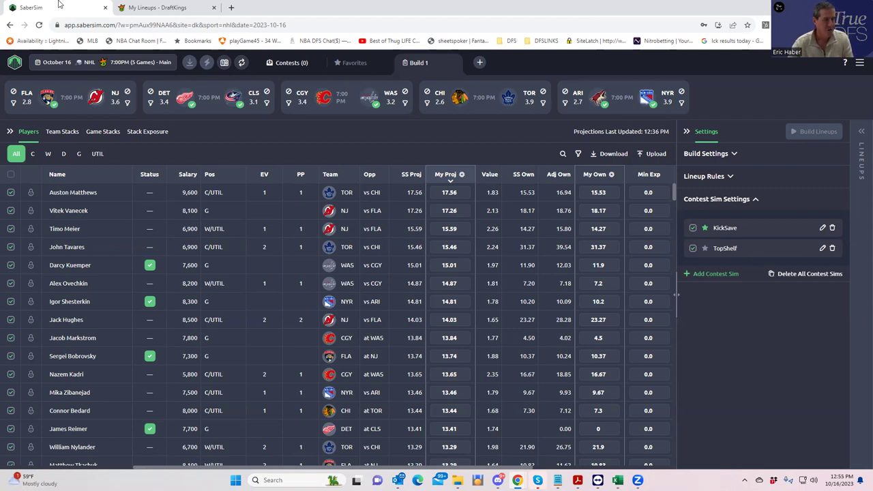
left_click(717, 155)
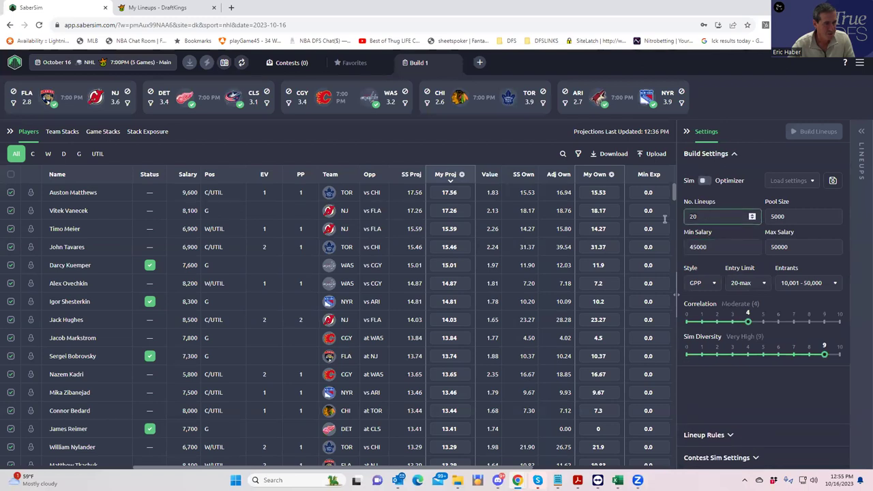
type("50")
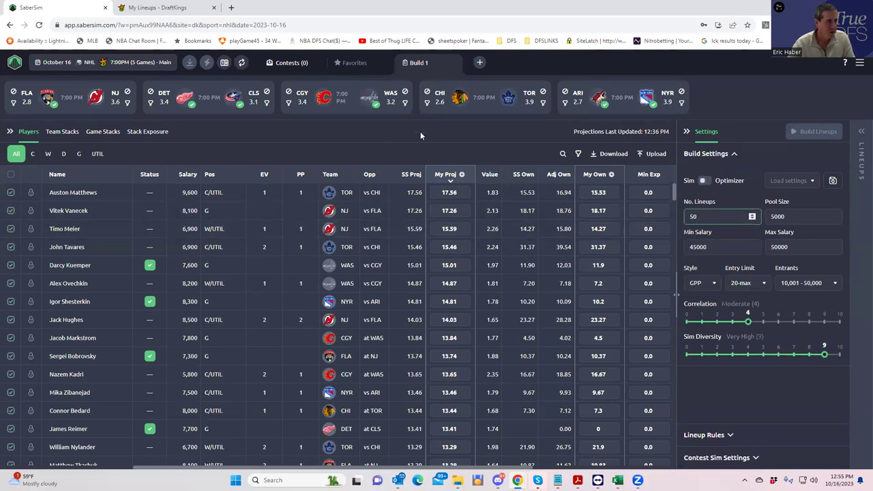
left_click(442, 143)
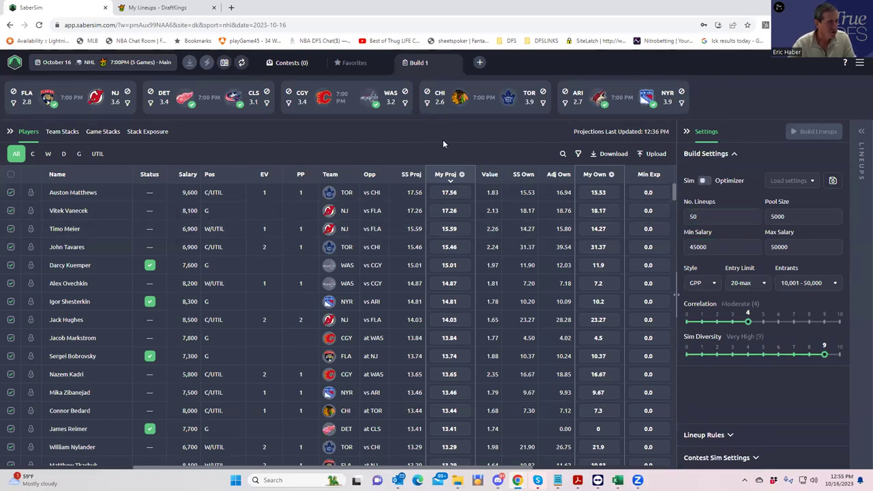
Upload the custom projections CSV from Dropbox's DFSSheets/KrugNHL folder and save the data without creating a new projections source.
left_click(646, 155)
left_click(548, 125)
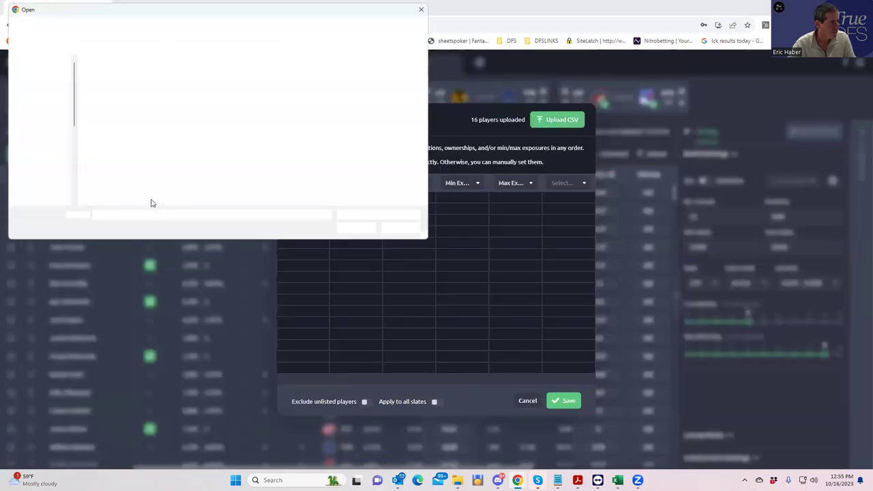
scroll(55, 174, "down", 3)
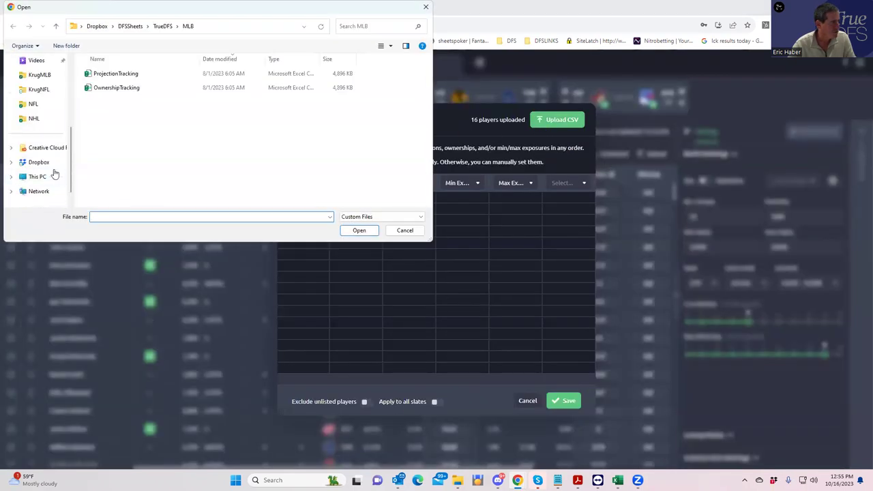
left_click(39, 88)
left_click(134, 27)
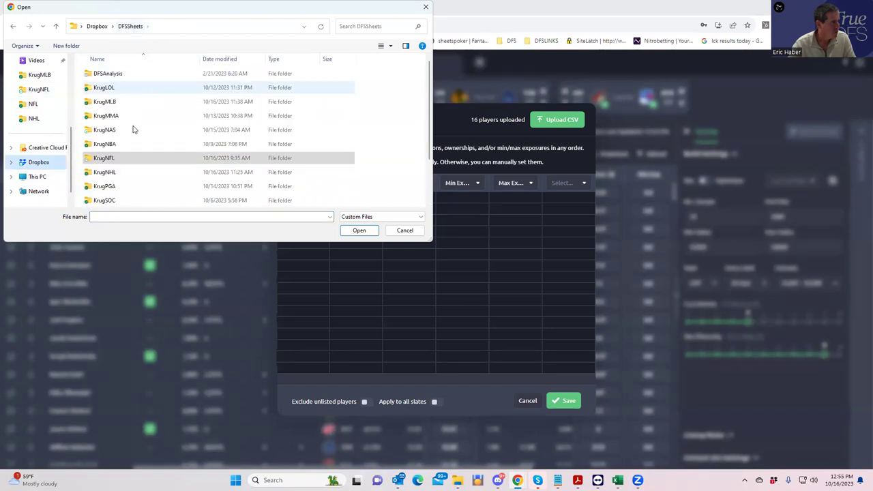
scroll(121, 174, "down", 2)
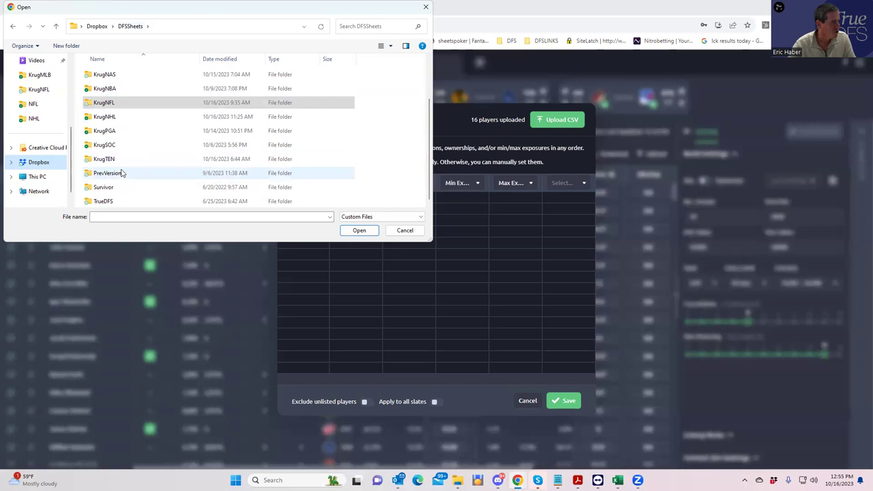
scroll(119, 169, "up", 1)
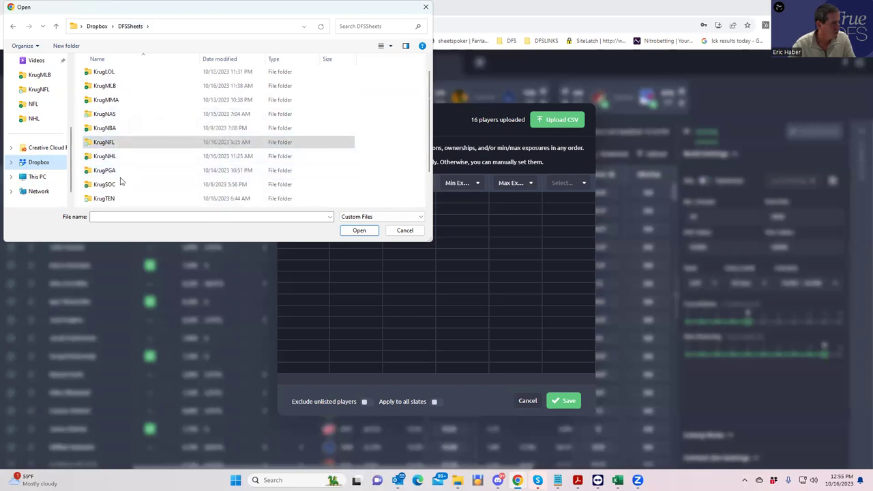
double_click(104, 156)
left_click(126, 74)
left_click(358, 229)
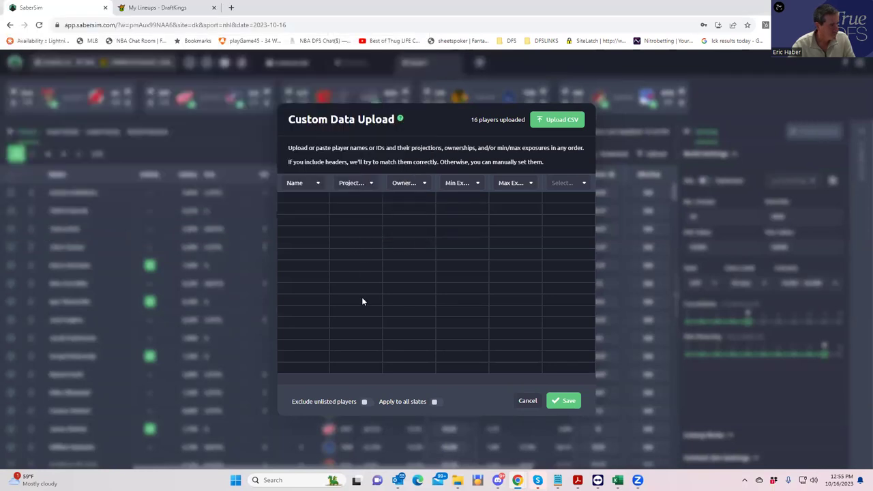
left_click(563, 398)
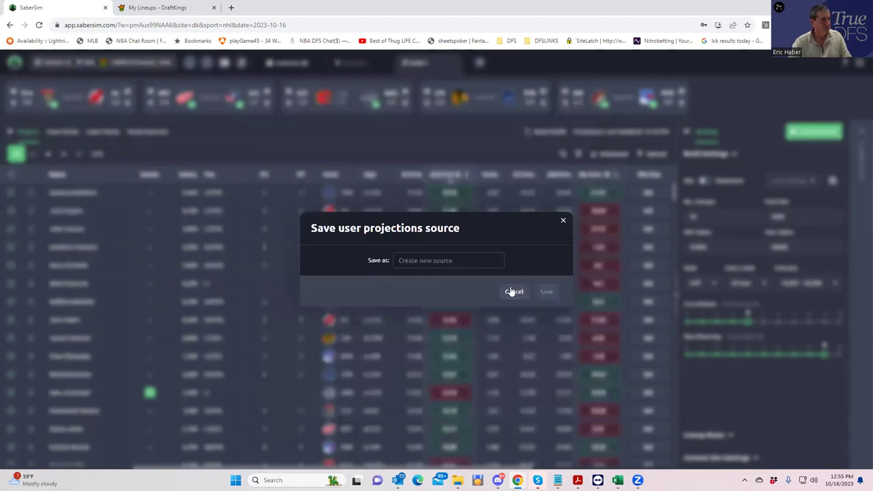
left_click(513, 291)
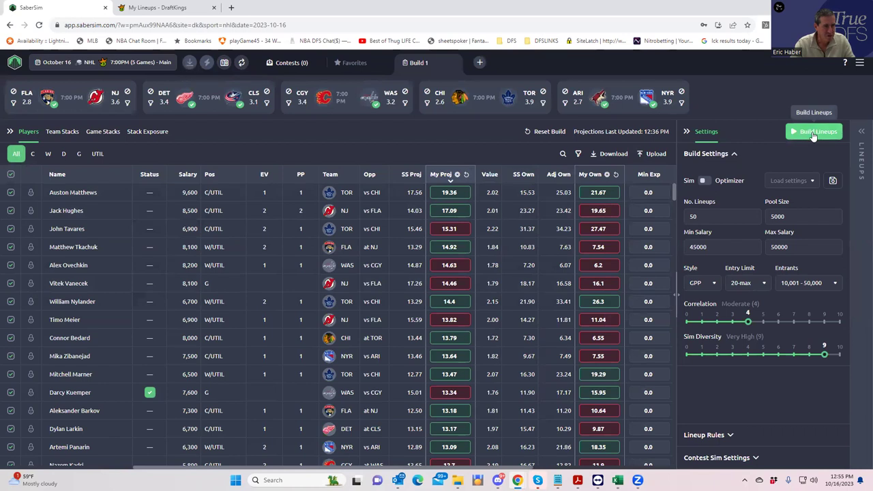
Start building the lineups, and meanwhile check and save the KickSave and TopShelf contest sim settings.
left_click(814, 135)
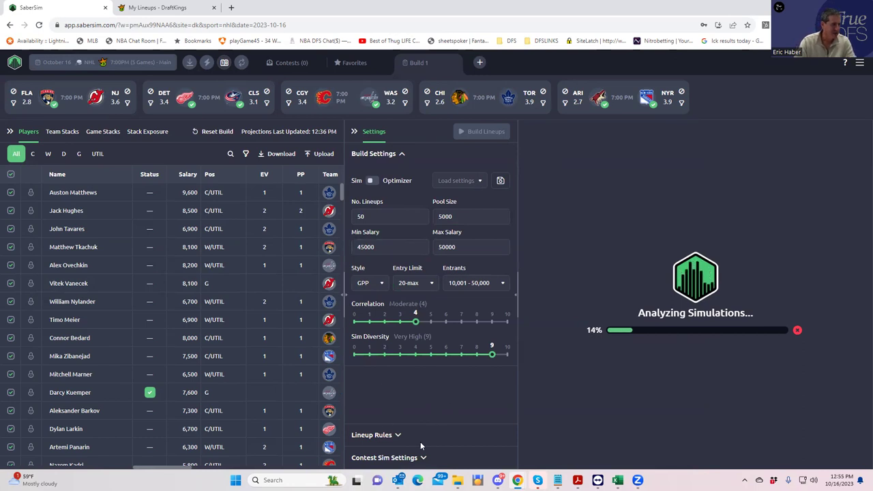
left_click(423, 458)
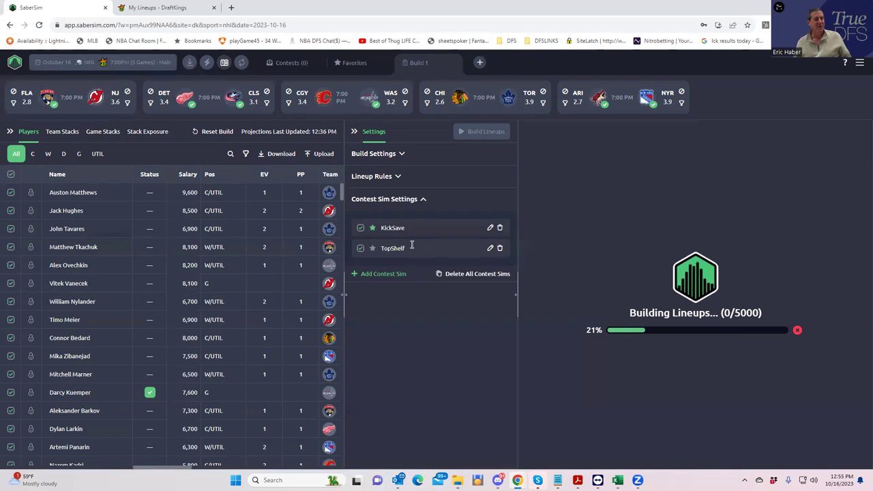
left_click(490, 227)
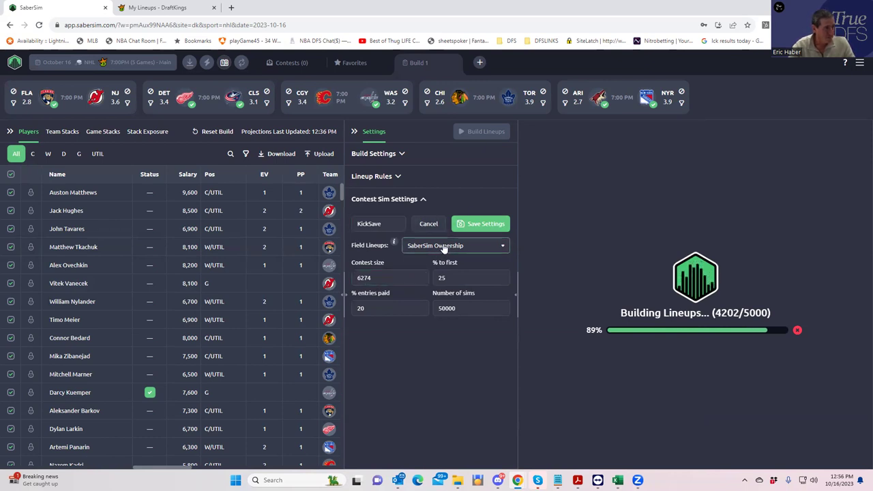
left_click(476, 223)
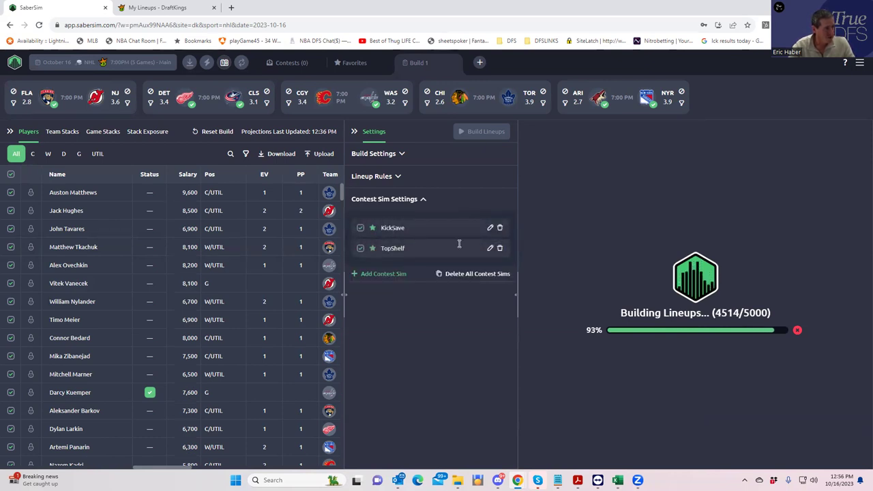
left_click(490, 248)
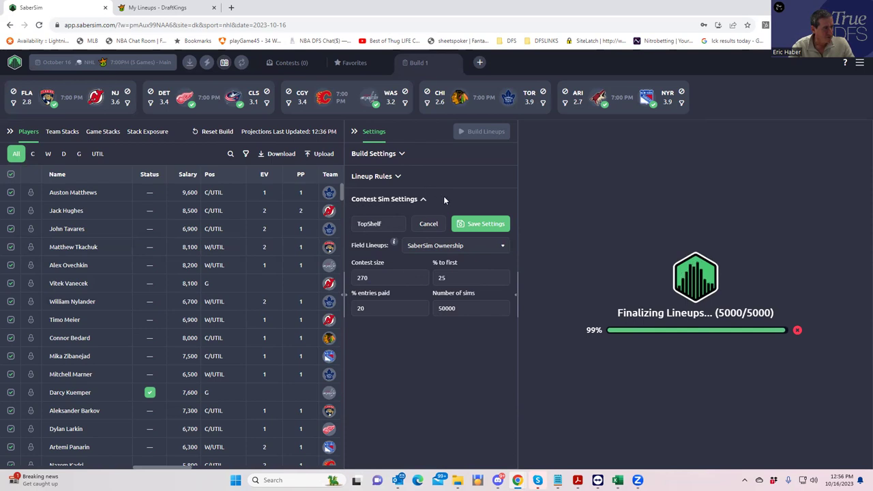
left_click(481, 226)
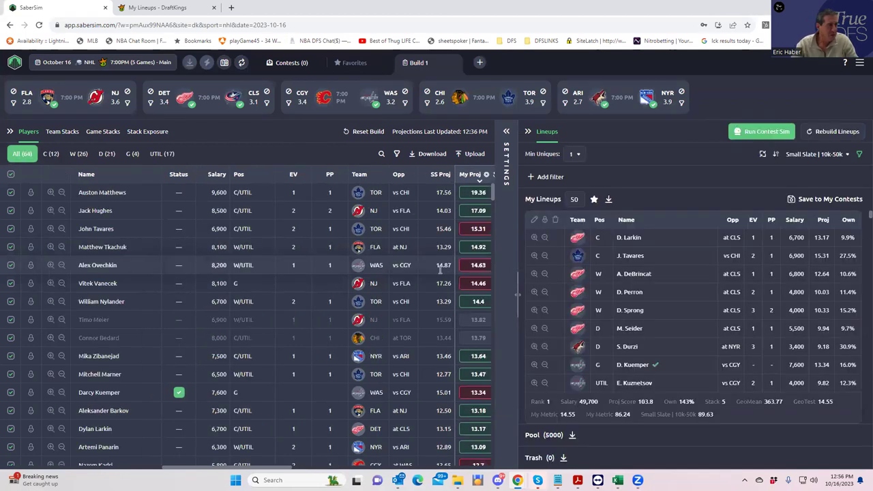
Check the KickSave contest size and sort the built lineups by the SaberScore option Small Slate | 1k-10k.
left_click(506, 136)
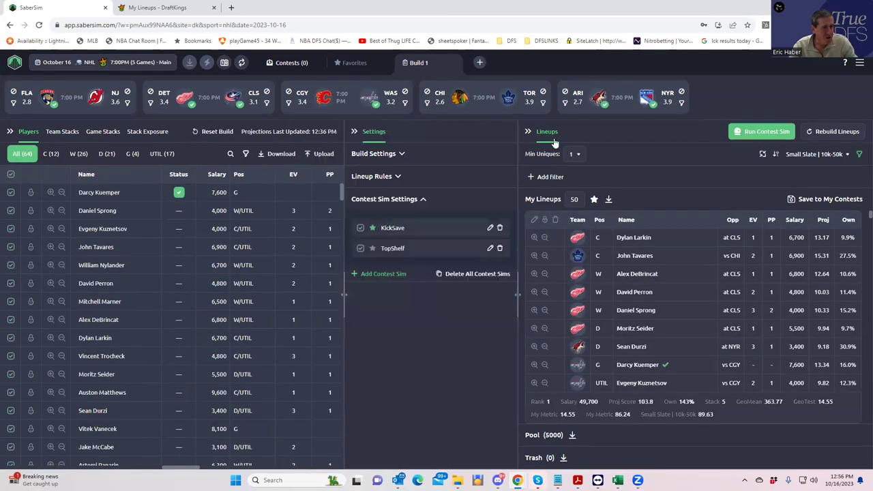
left_click(816, 155)
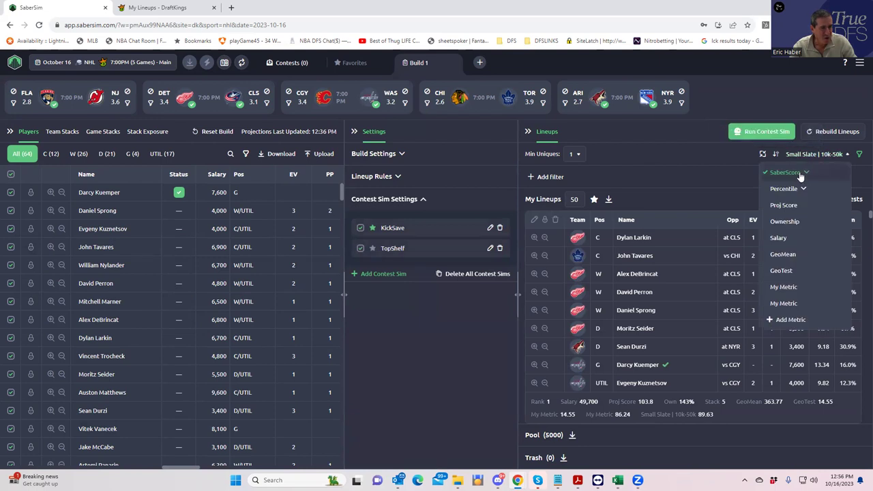
left_click(799, 176)
left_click(798, 236)
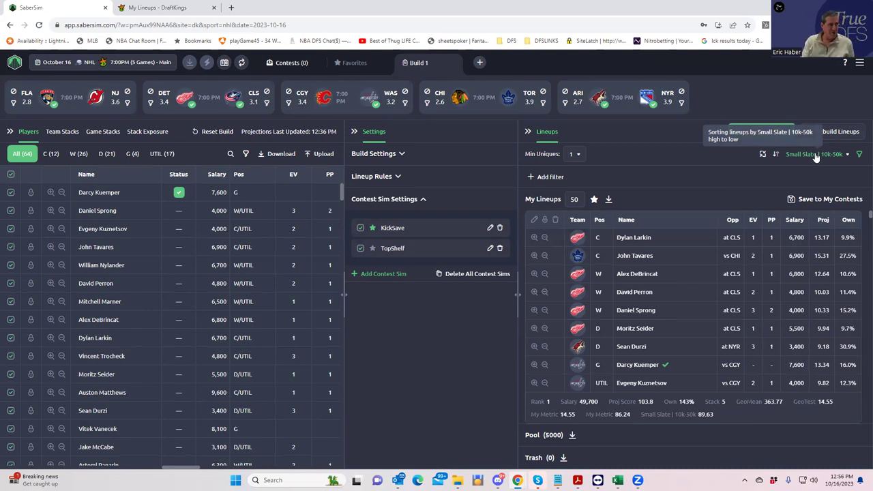
left_click(490, 227)
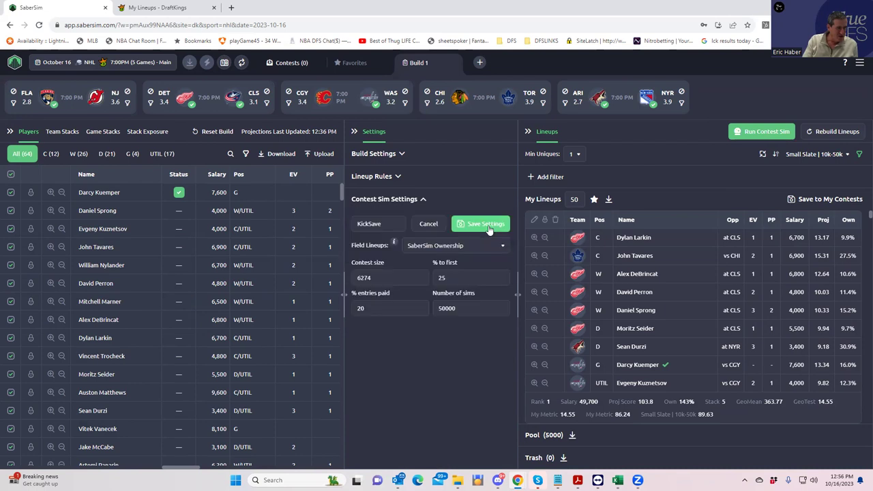
left_click(818, 156)
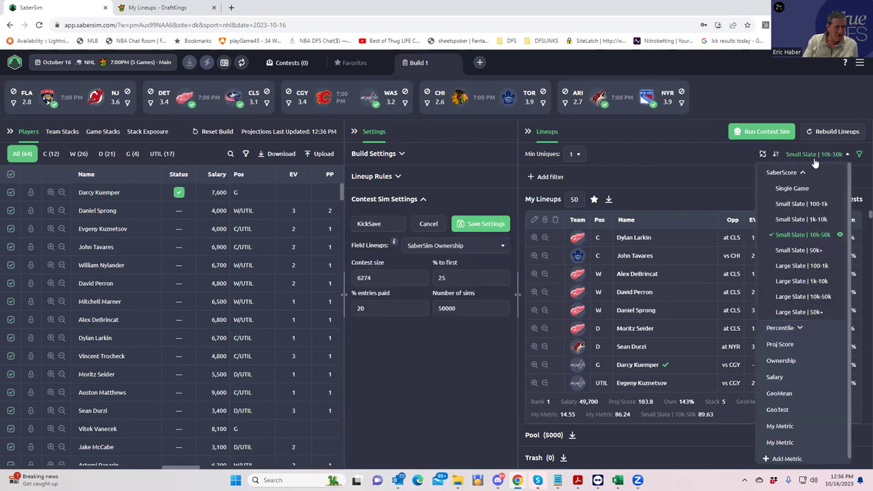
left_click(801, 220)
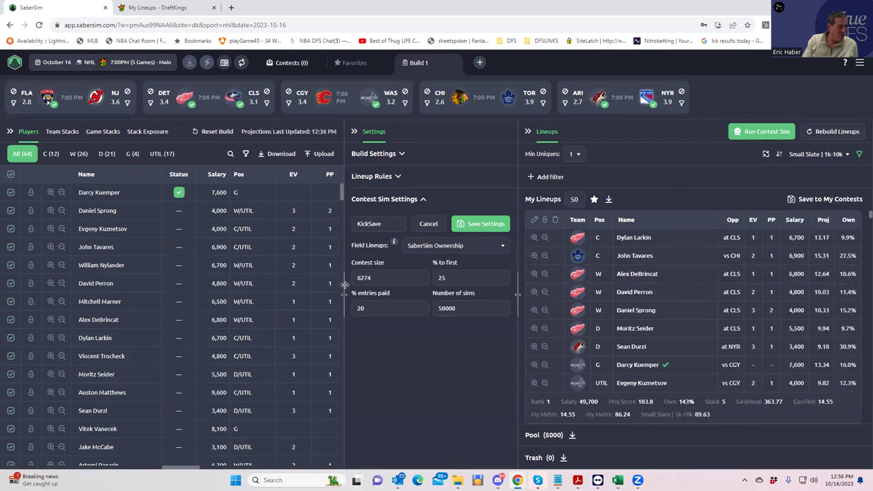
Show the team stack exposures and set the lineups' minimum uniques to 2.
left_click_drag(345, 284, 412, 278)
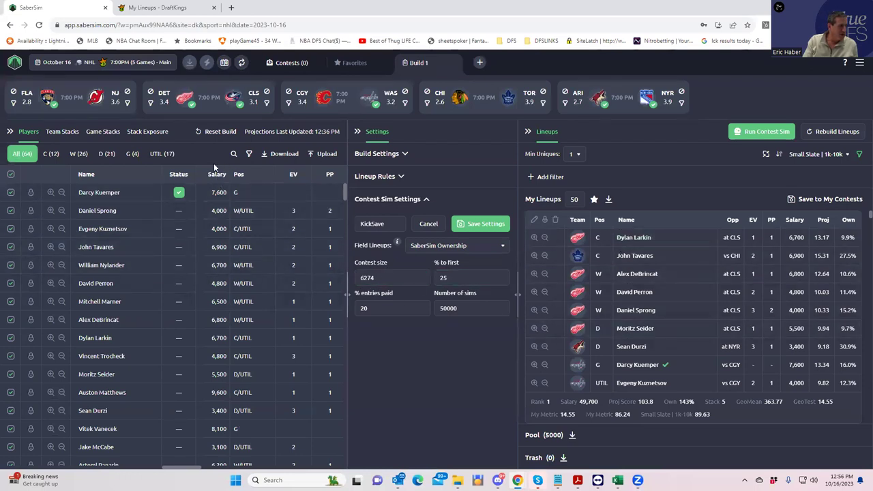
left_click(70, 133)
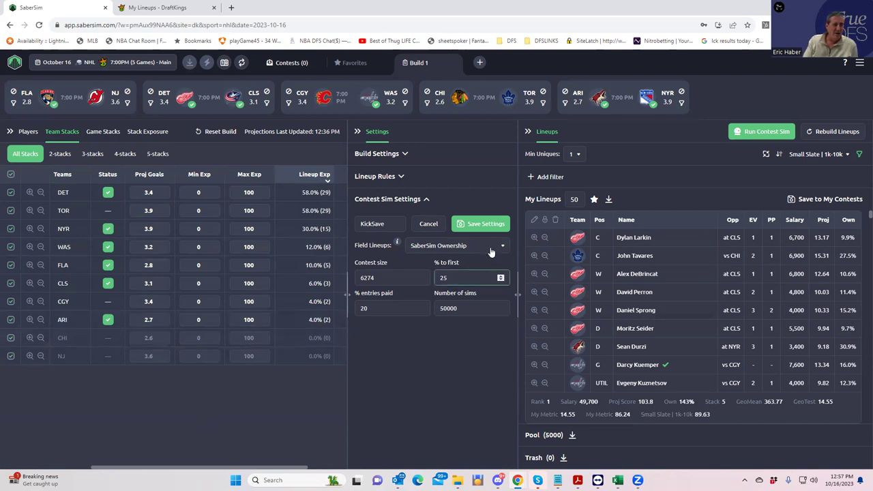
left_click(576, 153)
left_click(579, 192)
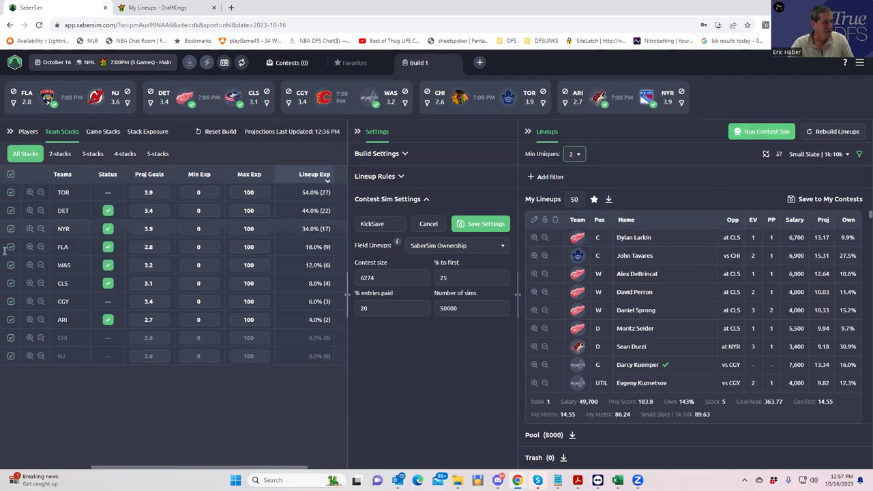
Run the contest sim on the lineup pool and look through the first lineups.
double_click(752, 135)
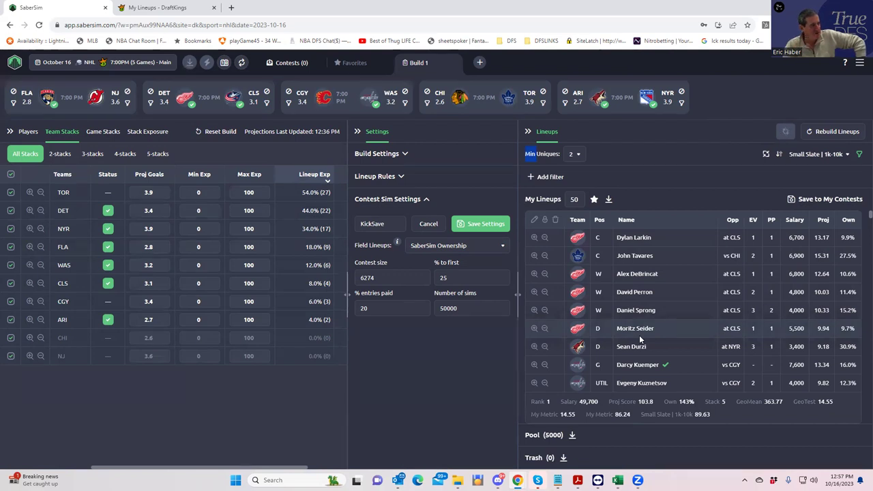
scroll(664, 393, "down", 2)
scroll(665, 396, "down", 2)
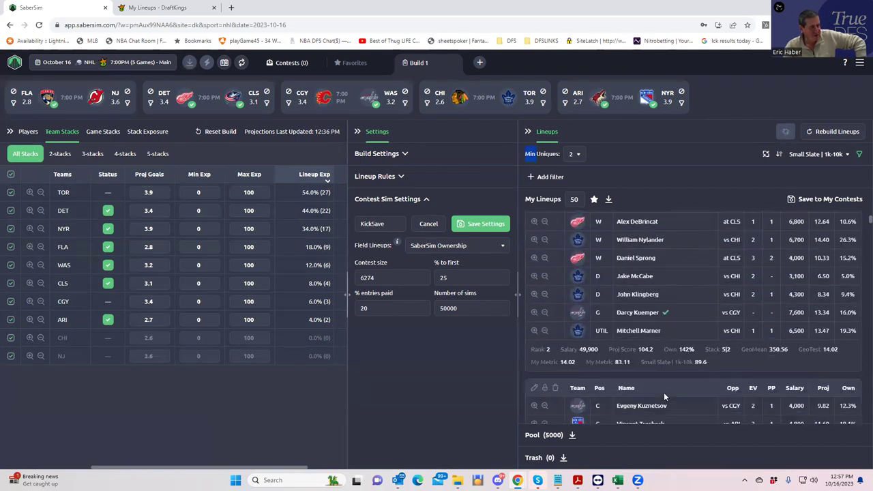
scroll(664, 392, "up", 2)
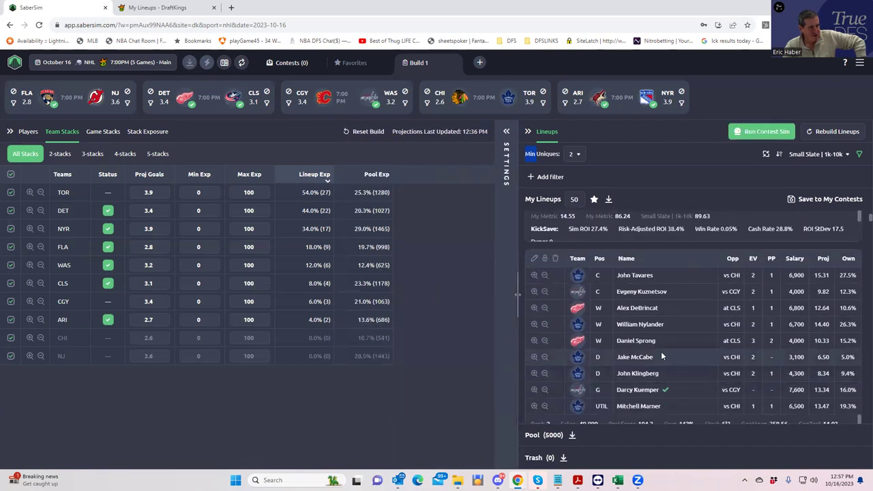
Reopen the settings alongside the lineups and sort the lineups by KickSave RAROI.
left_click(506, 142)
left_click(818, 154)
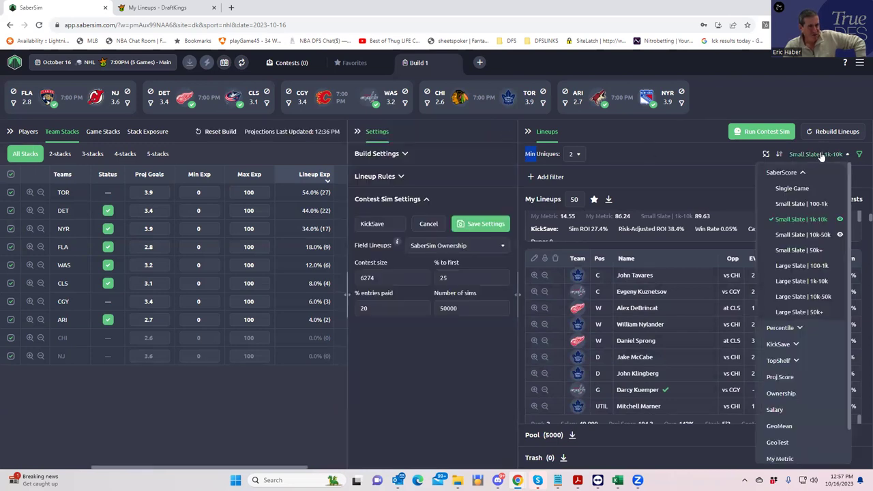
left_click(783, 345)
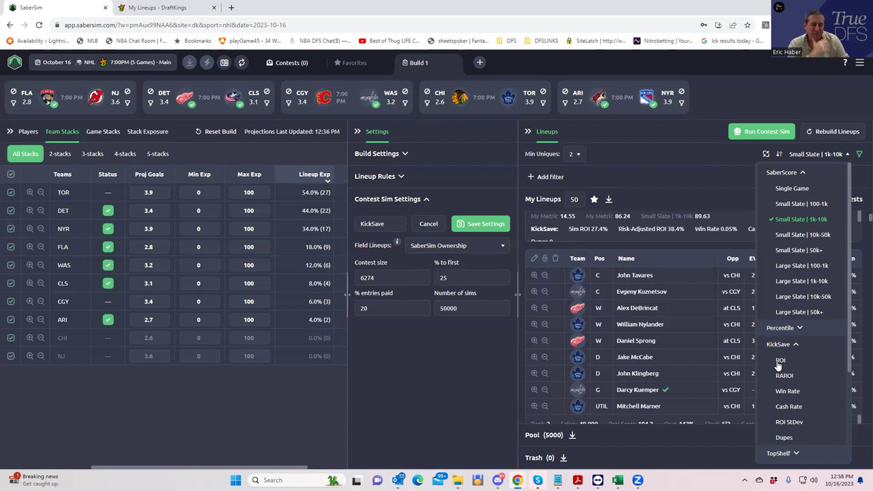
left_click(784, 377)
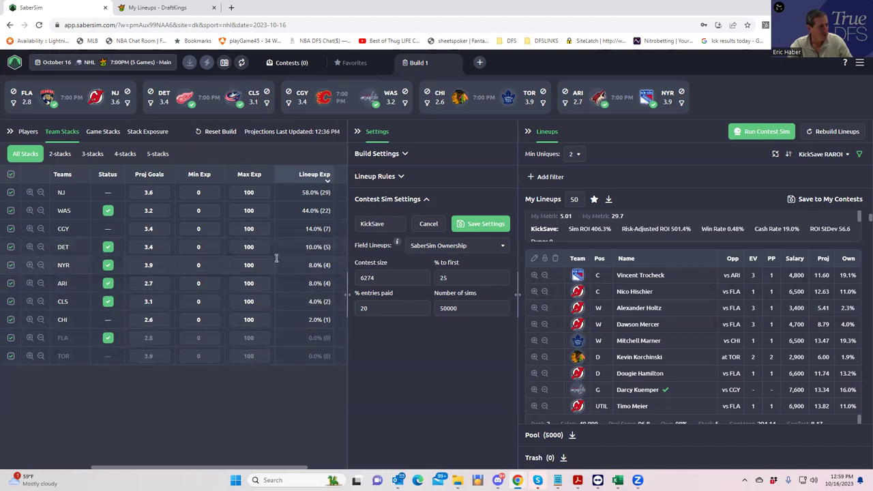
Show the stack exposures, and supply the downloaded DraftKings entries file for saving the 50 lineups.
left_click(149, 132)
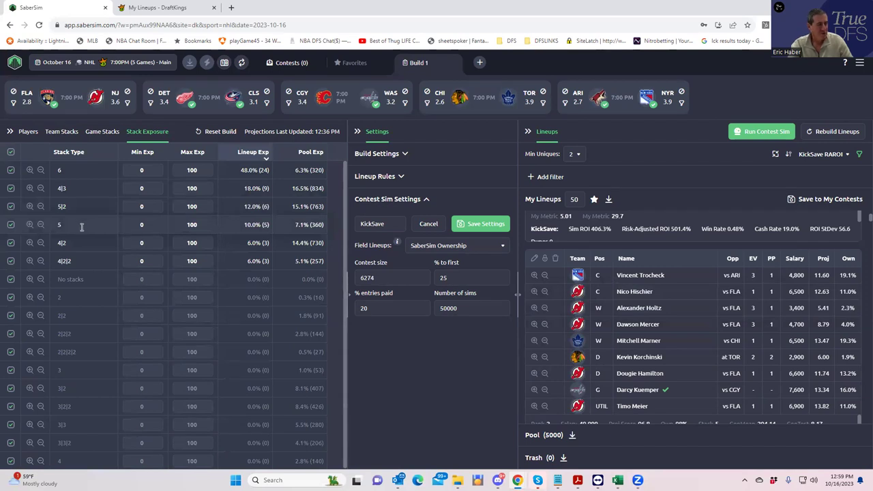
left_click(791, 201)
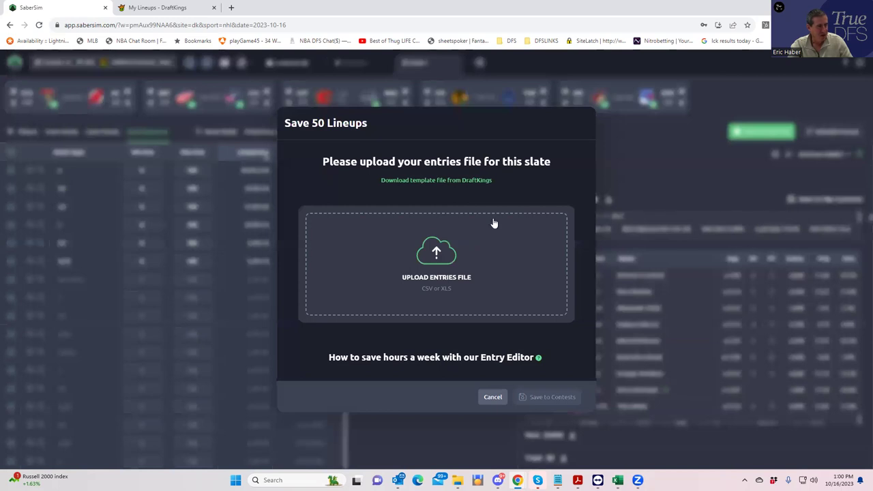
left_click(433, 180)
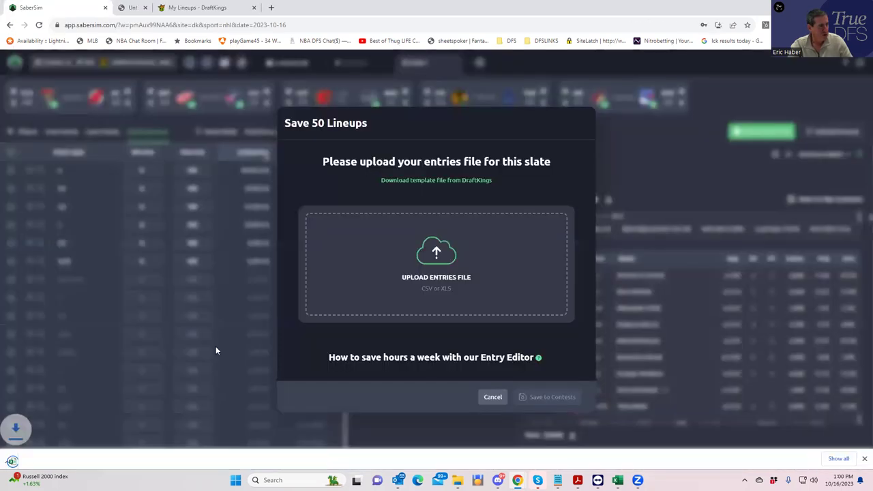
left_click_drag(32, 457, 435, 241)
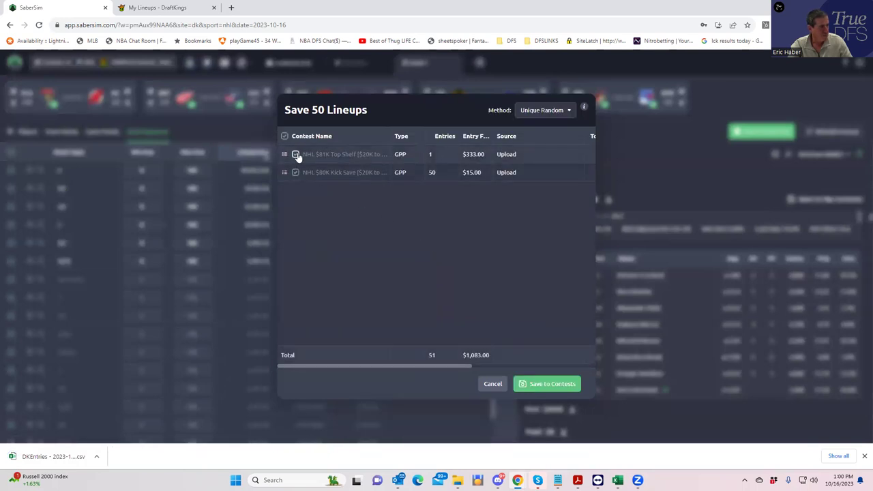
Exclude the NHL $81K Top Shelf contest and save the lineups to the NHL $80K Kick Save contest.
left_click(296, 155)
left_click(546, 384)
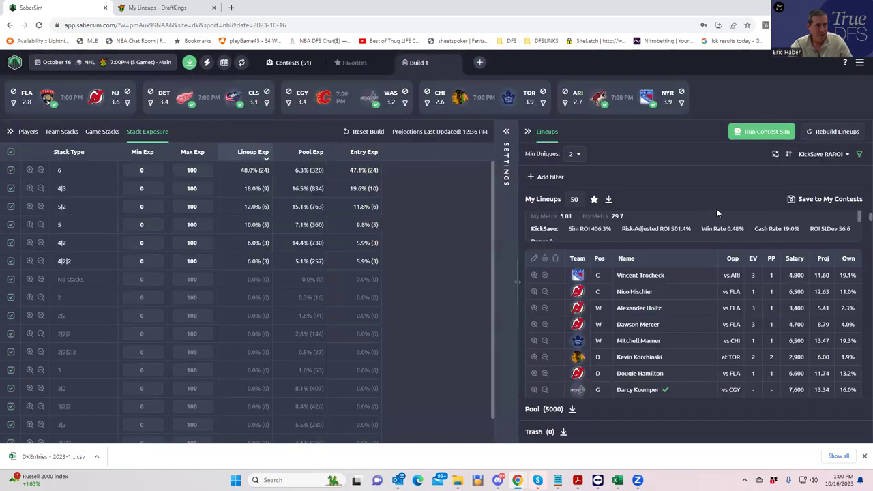
Sort the lineups by KickSave ROI.
scroll(713, 213, "down", 2)
left_click(822, 155)
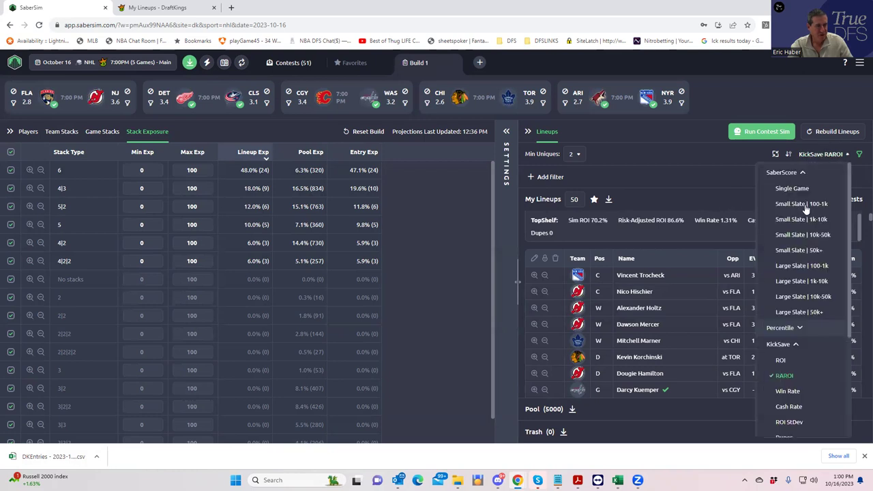
left_click(782, 361)
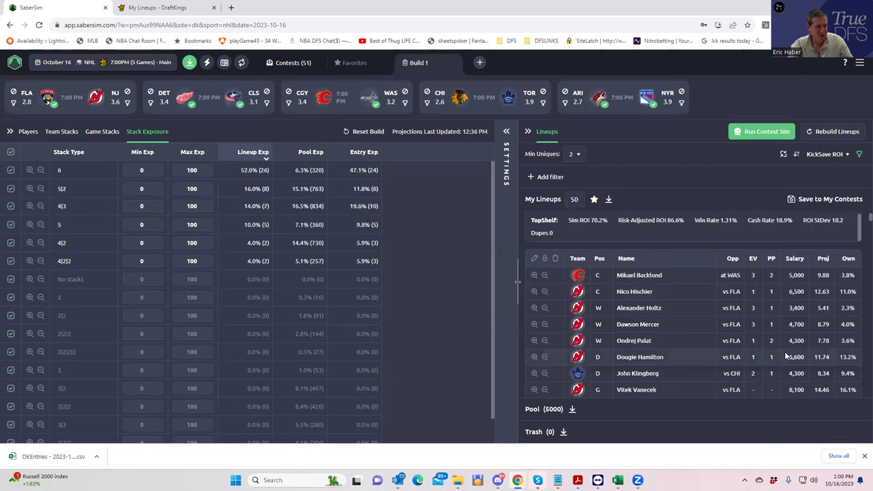
Sort the lineups by TopShelf RAROI and look through the first lineups.
left_click(826, 154)
scroll(808, 350, "down", 2)
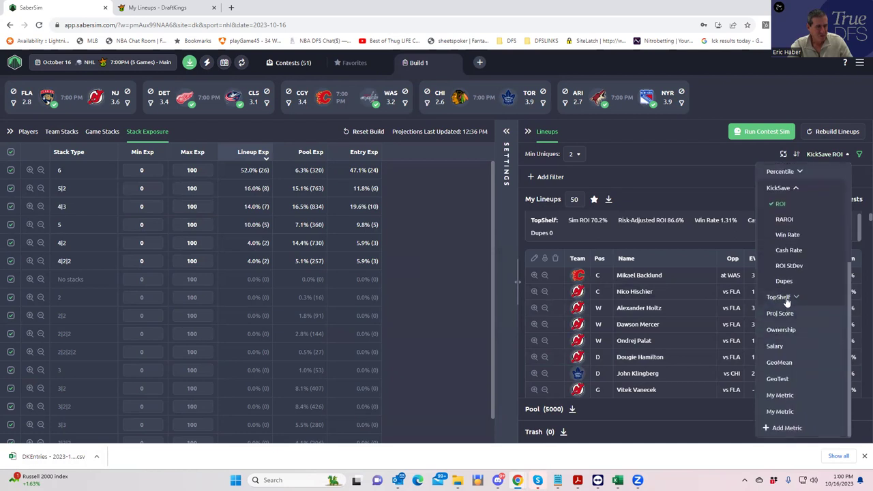
left_click(780, 330)
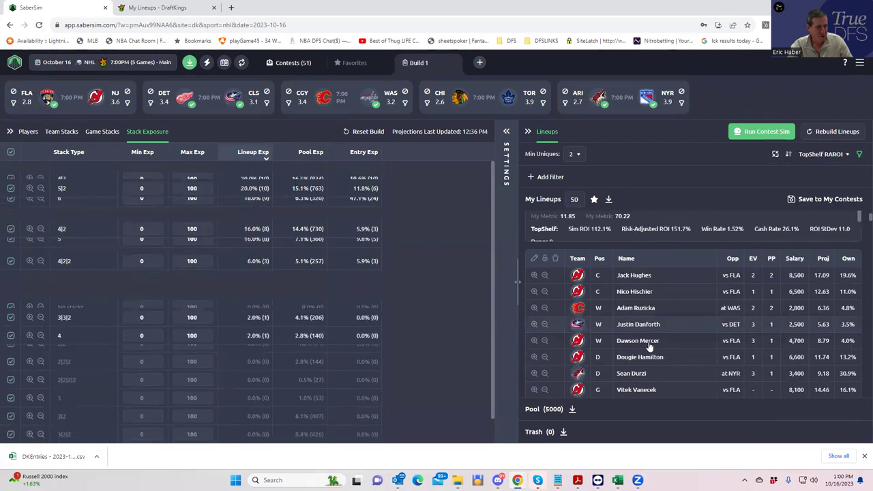
scroll(648, 341, "down", 2)
scroll(648, 341, "up", 2)
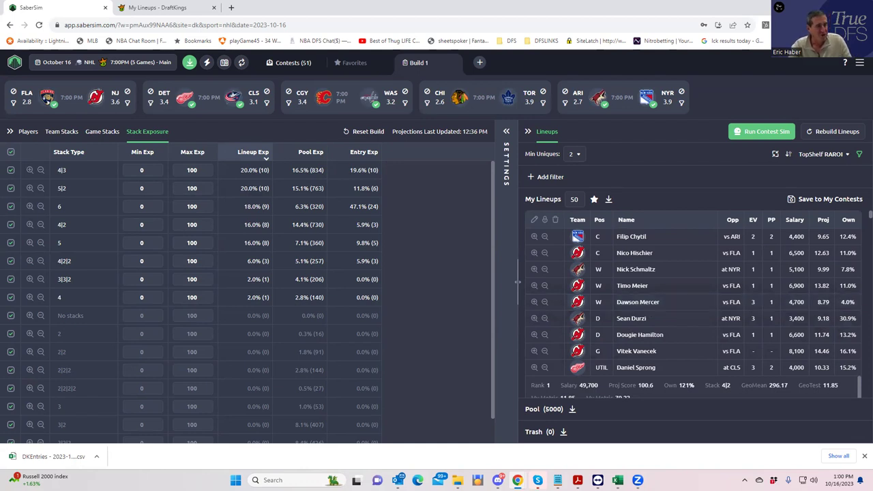
left_click(793, 201)
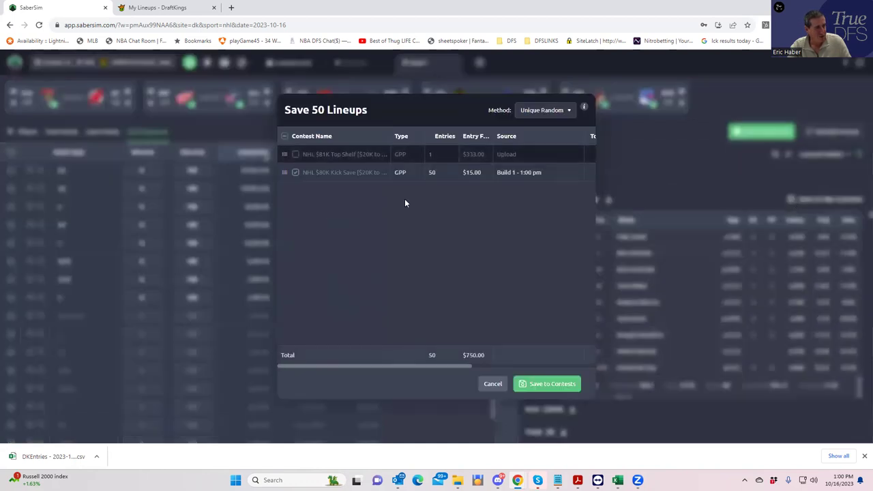
left_click(294, 172)
left_click(296, 154)
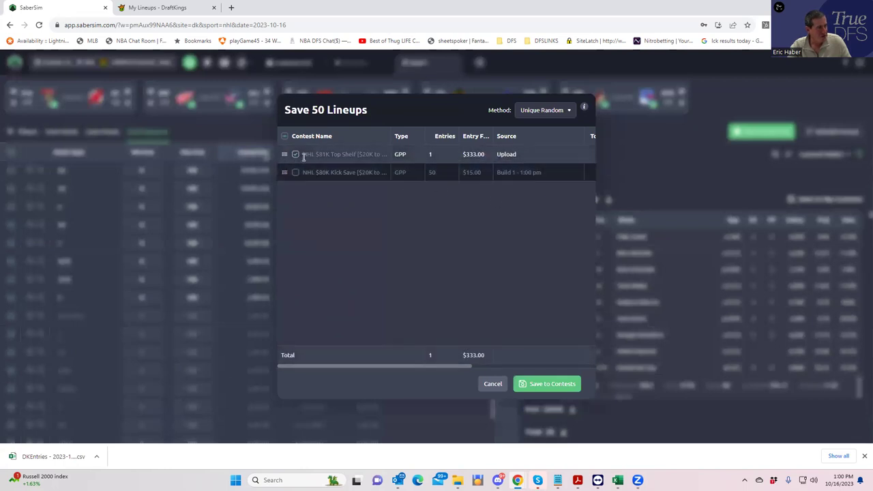
left_click(294, 154)
left_click(493, 384)
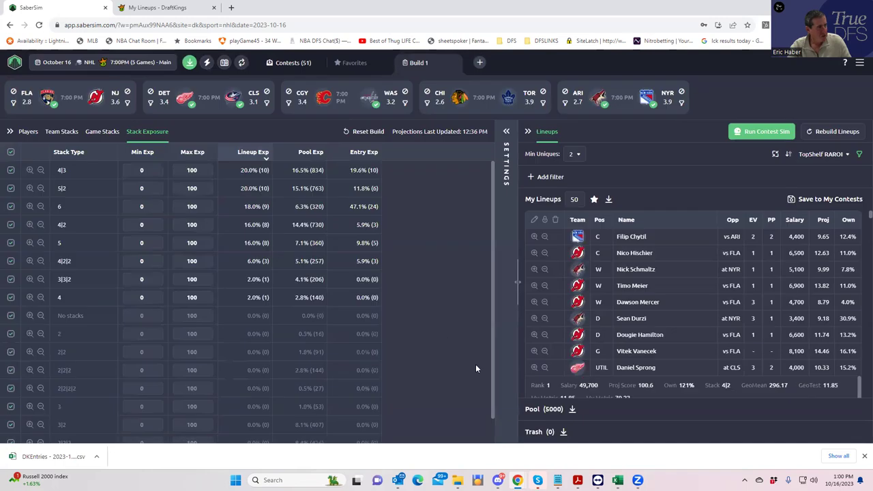
Download the entries file with the saved lineups, accepting that not all contests are filled.
left_click(188, 64)
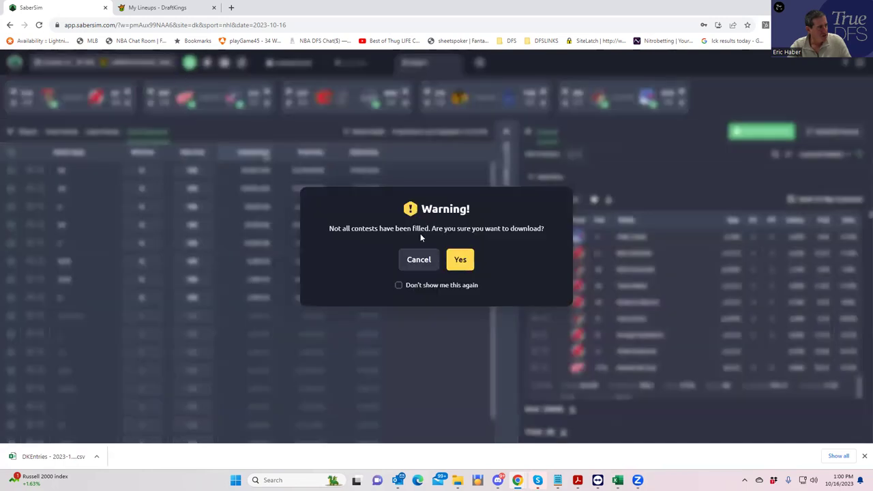
left_click(464, 264)
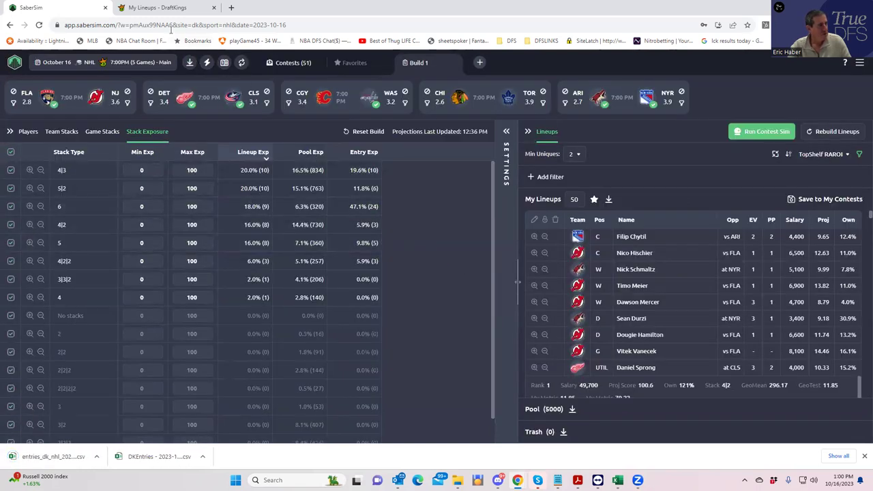
Switch to DraftKings, upload entries_dk_nhl_2023-10-16_main from Downloads as edited entries, and return to the upcoming lineups.
left_click(170, 8)
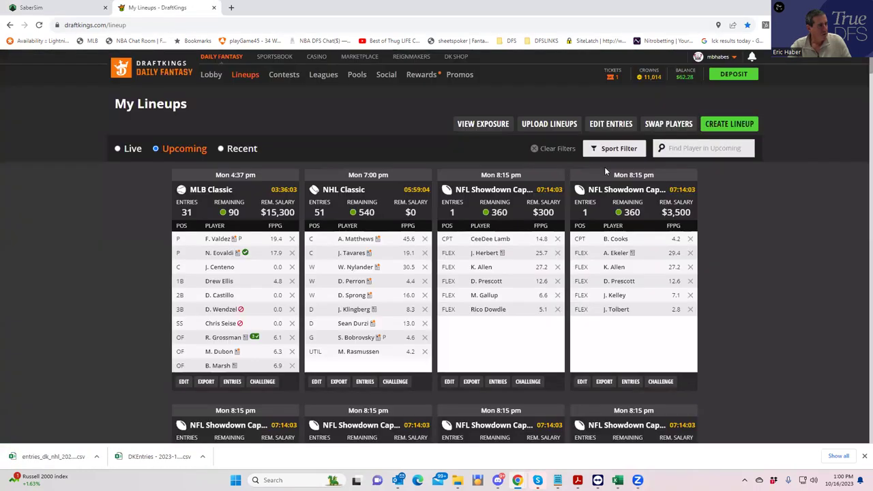
left_click(610, 124)
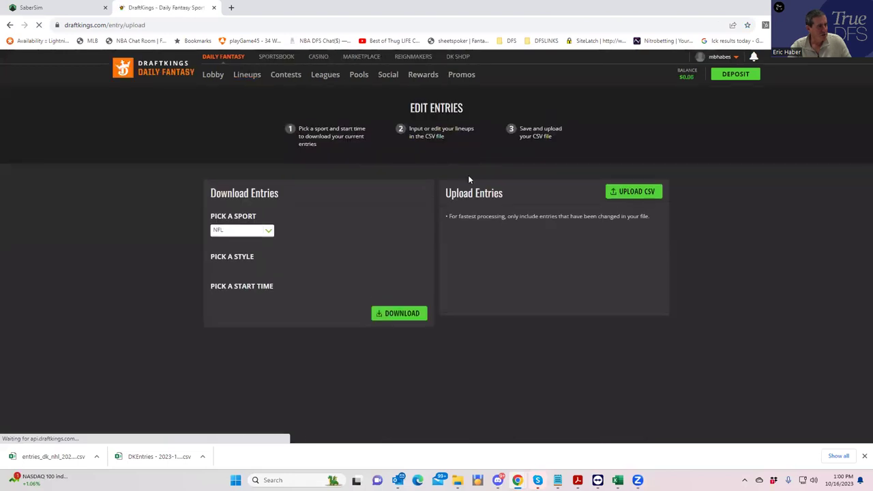
left_click(625, 193)
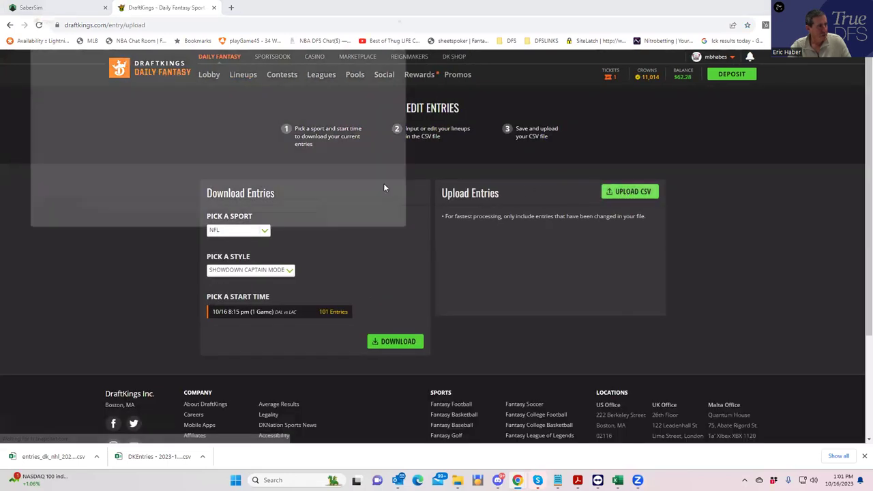
left_click(43, 136)
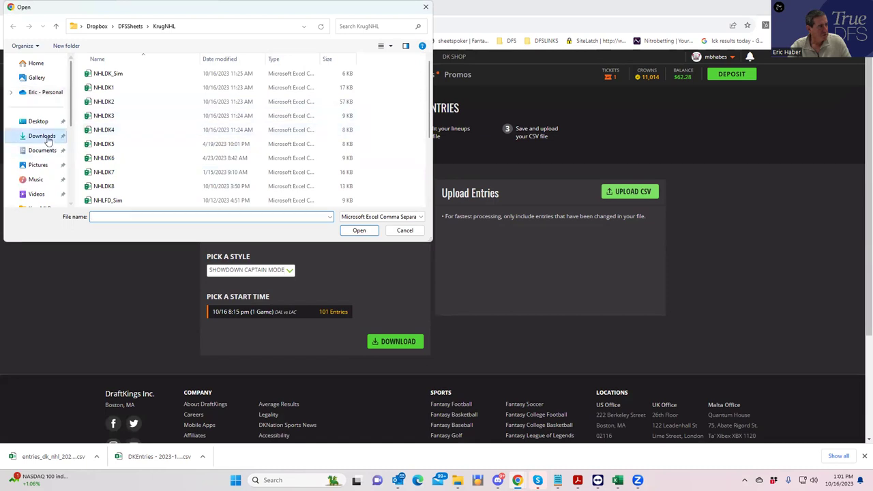
left_click(146, 86)
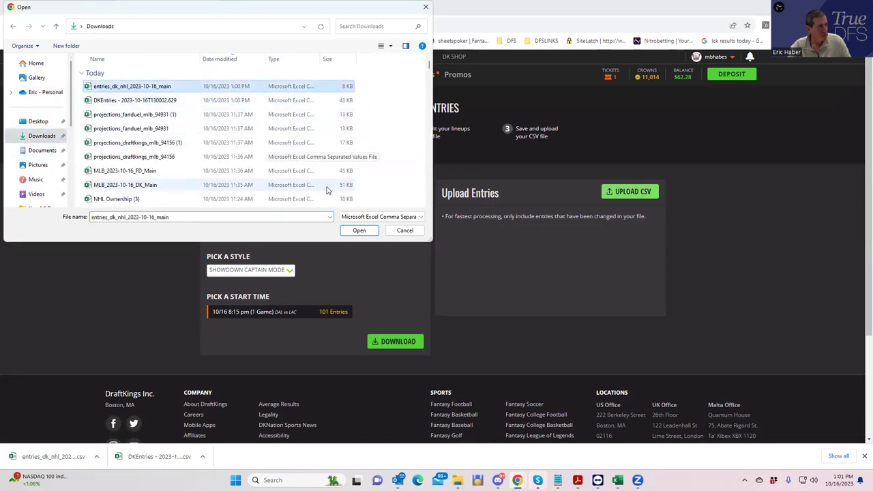
left_click(359, 229)
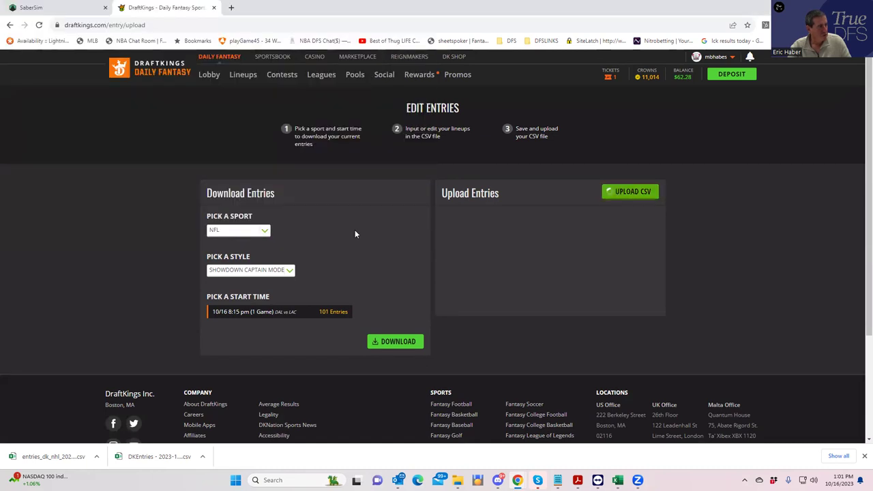
left_click(243, 76)
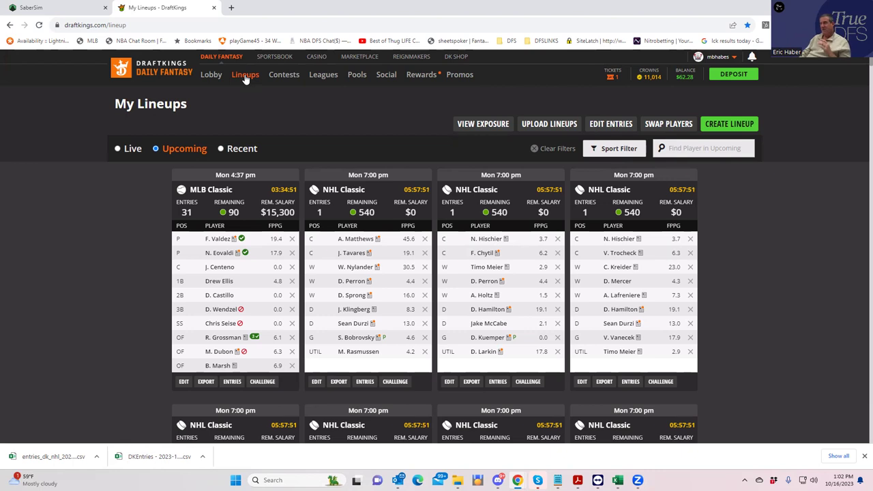
left_click(245, 80)
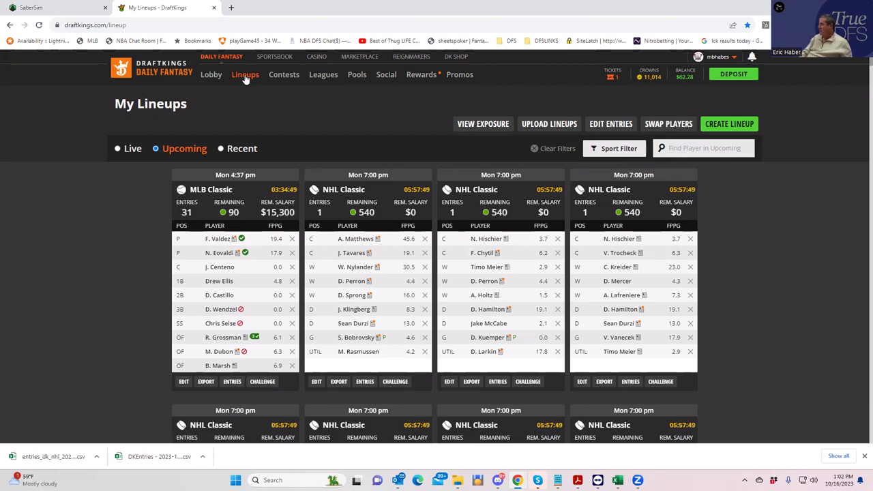